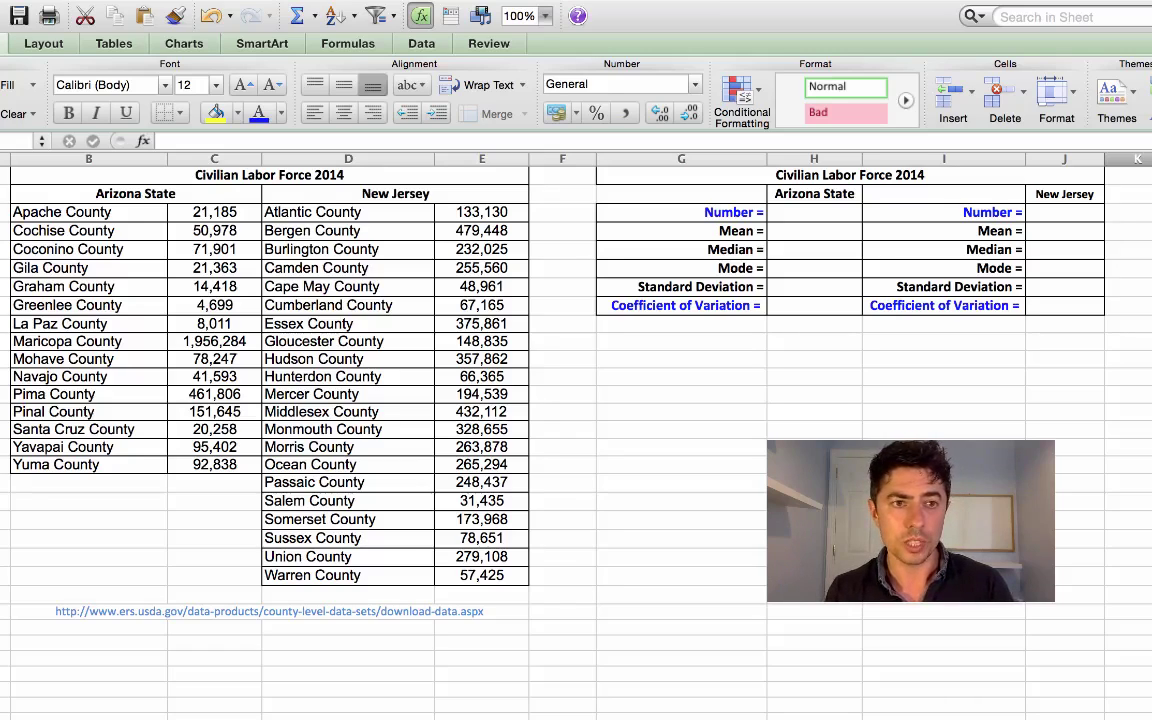
Count the Arizona counties in the Arizona Number cell H3 using COUNT over C3:C17.
left_click(813, 212)
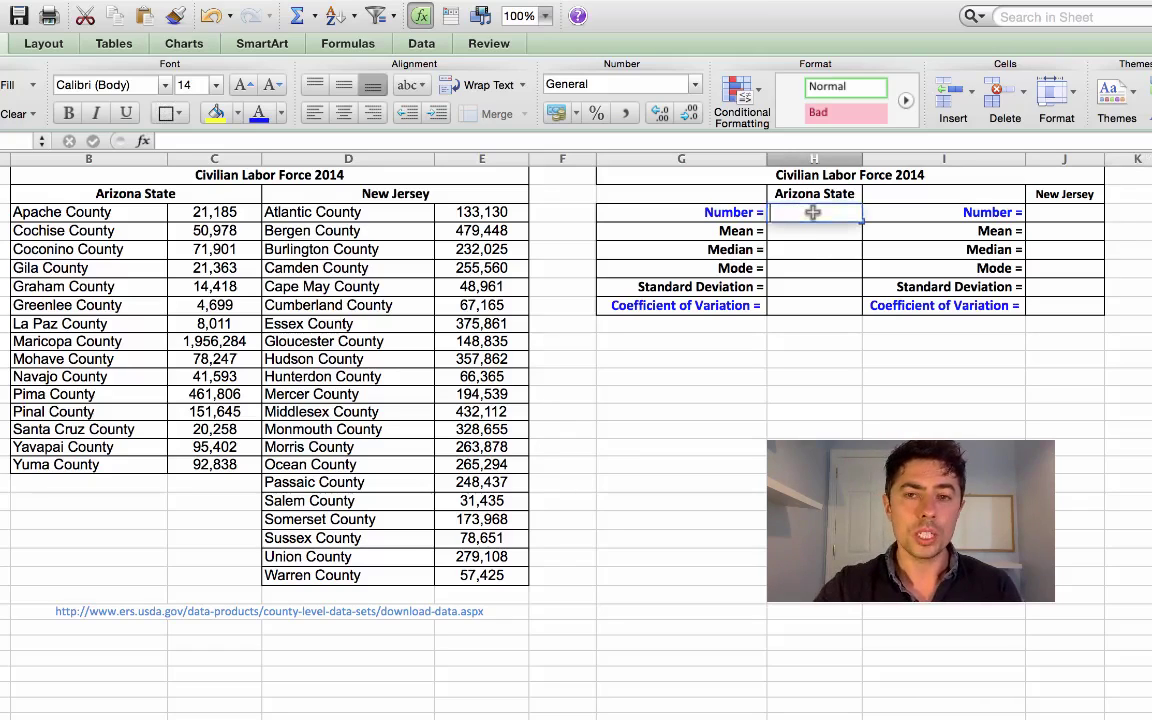
type("=")
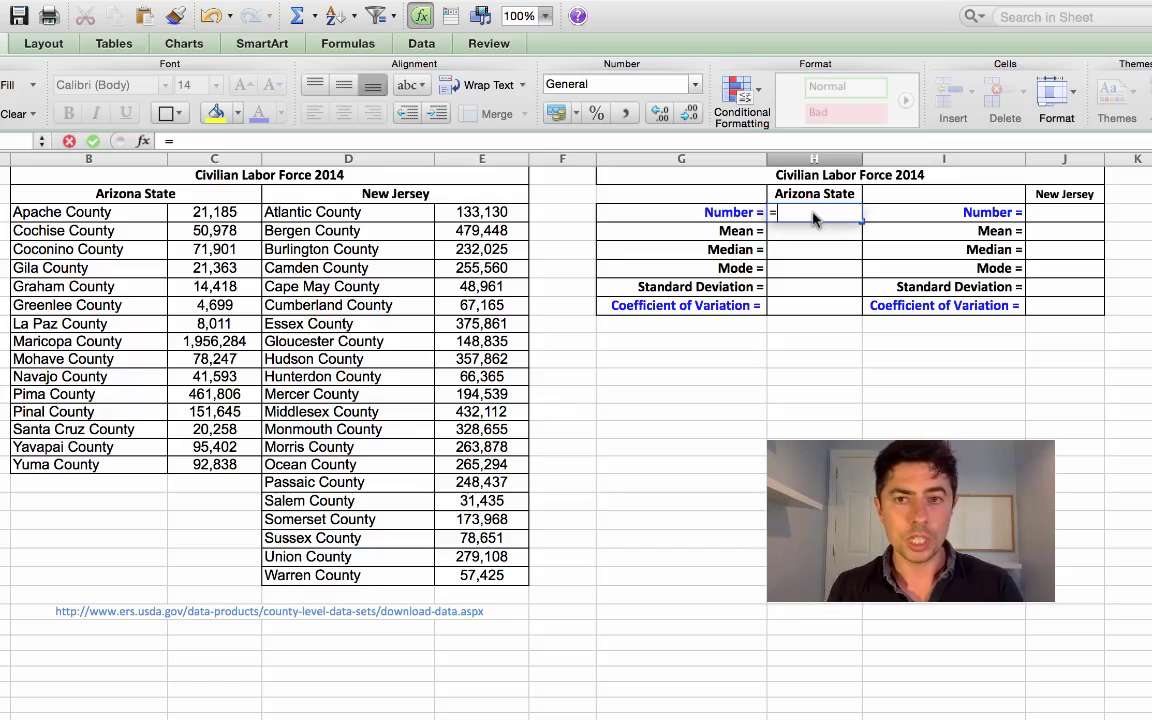
type("Count")
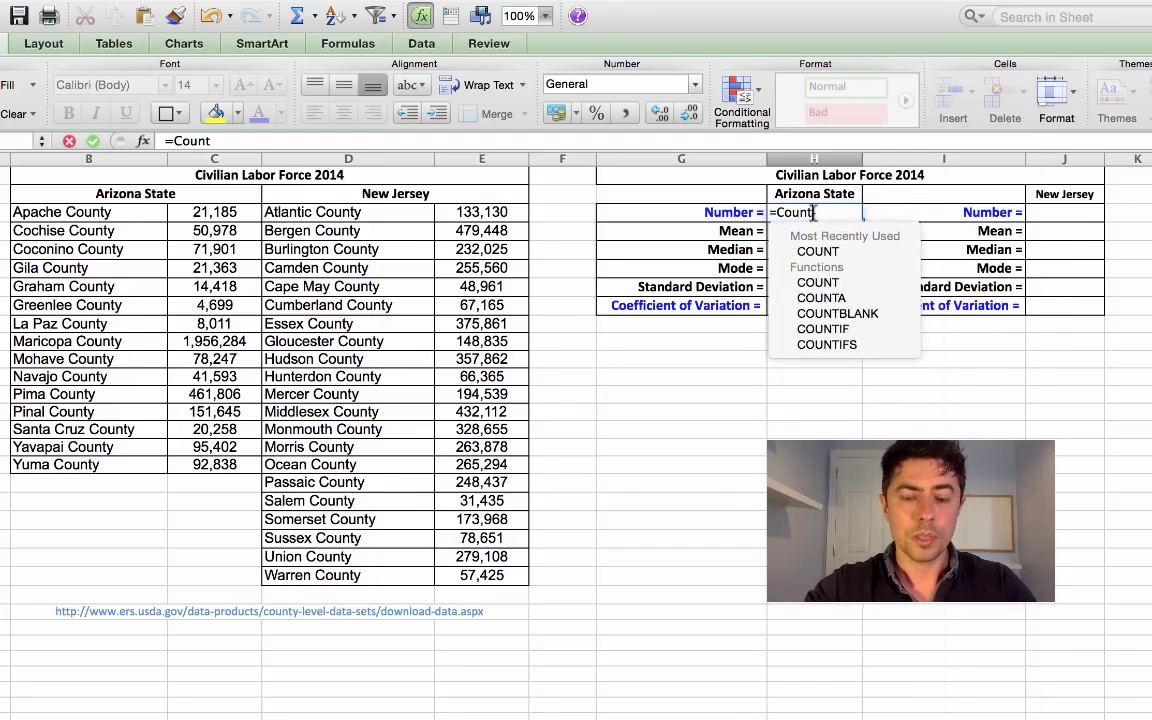
type("(")
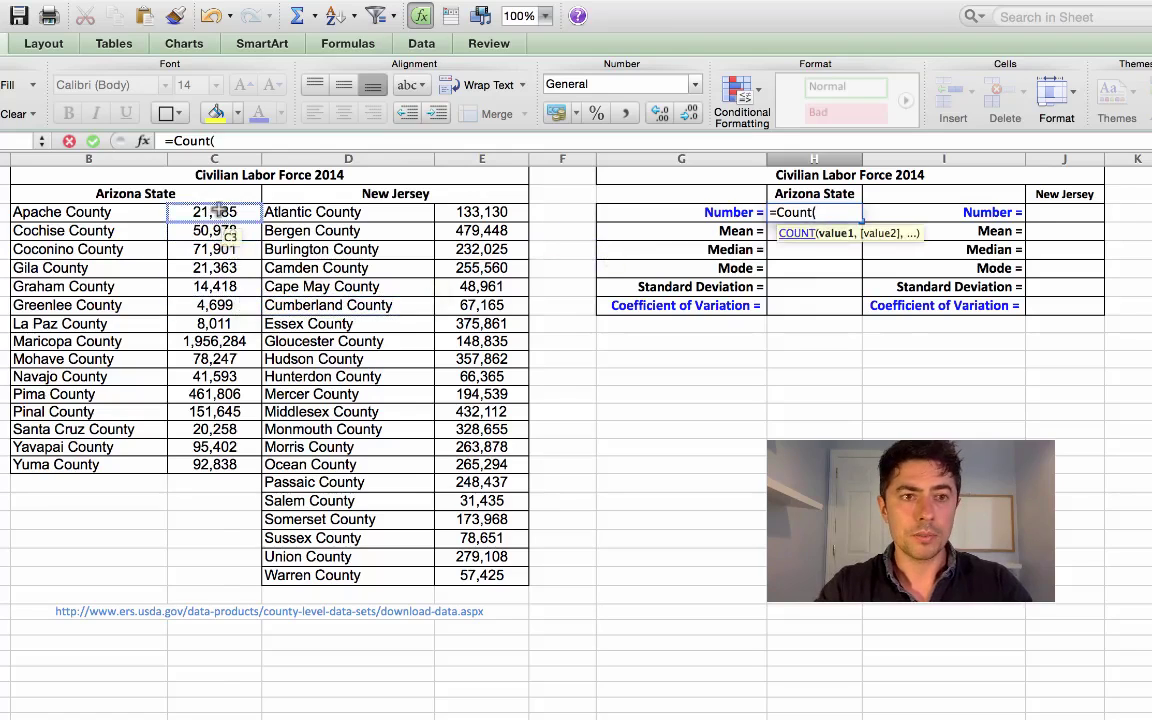
left_click_drag(218, 208, 234, 468)
type(")")
key("Return")
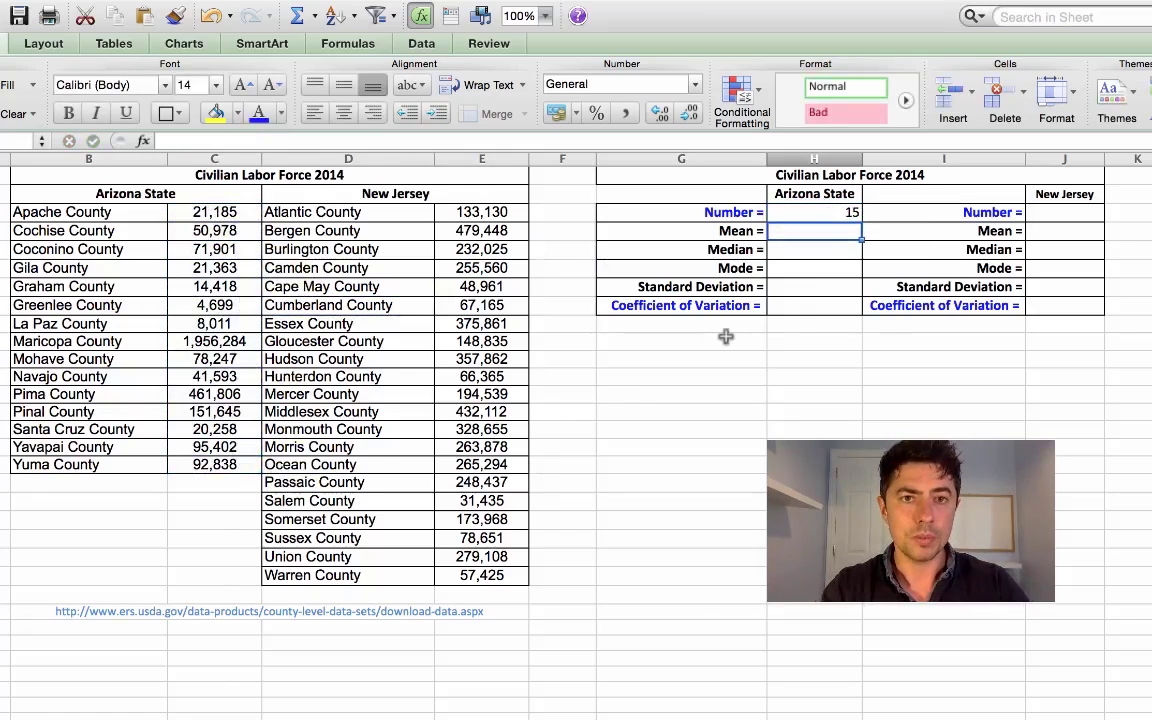
Count the New Jersey counties in the New Jersey Number cell J3 using COUNT over E3:E23.
left_click(1070, 212)
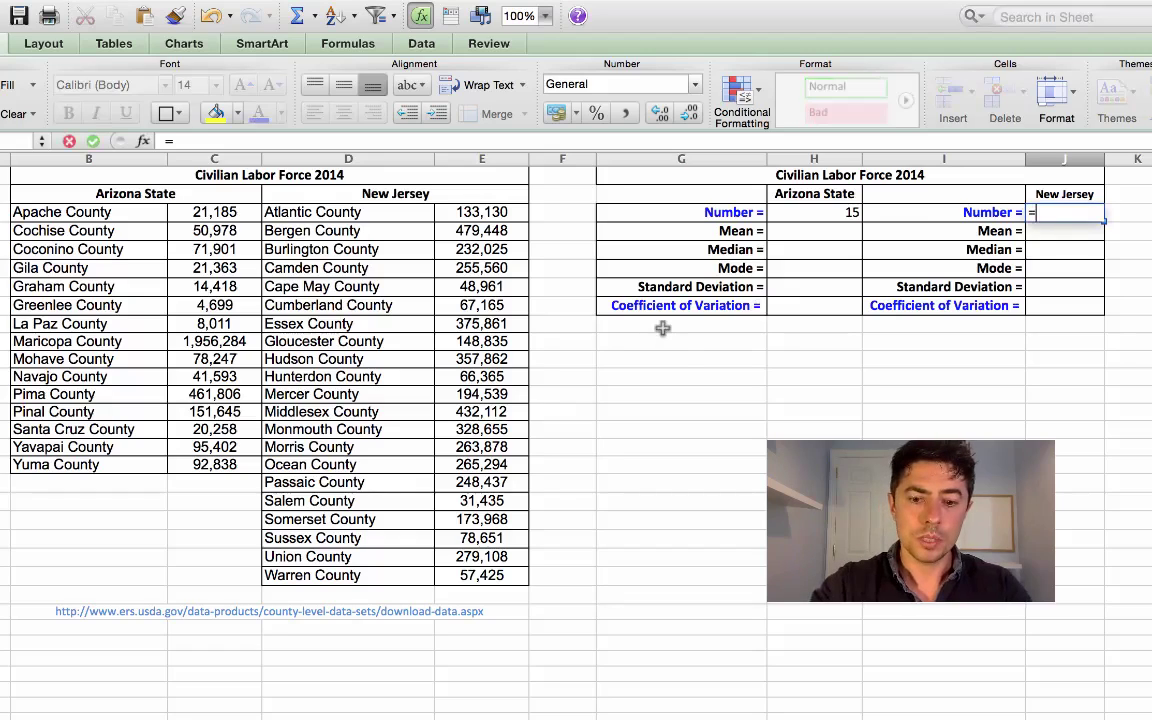
type("=Count(")
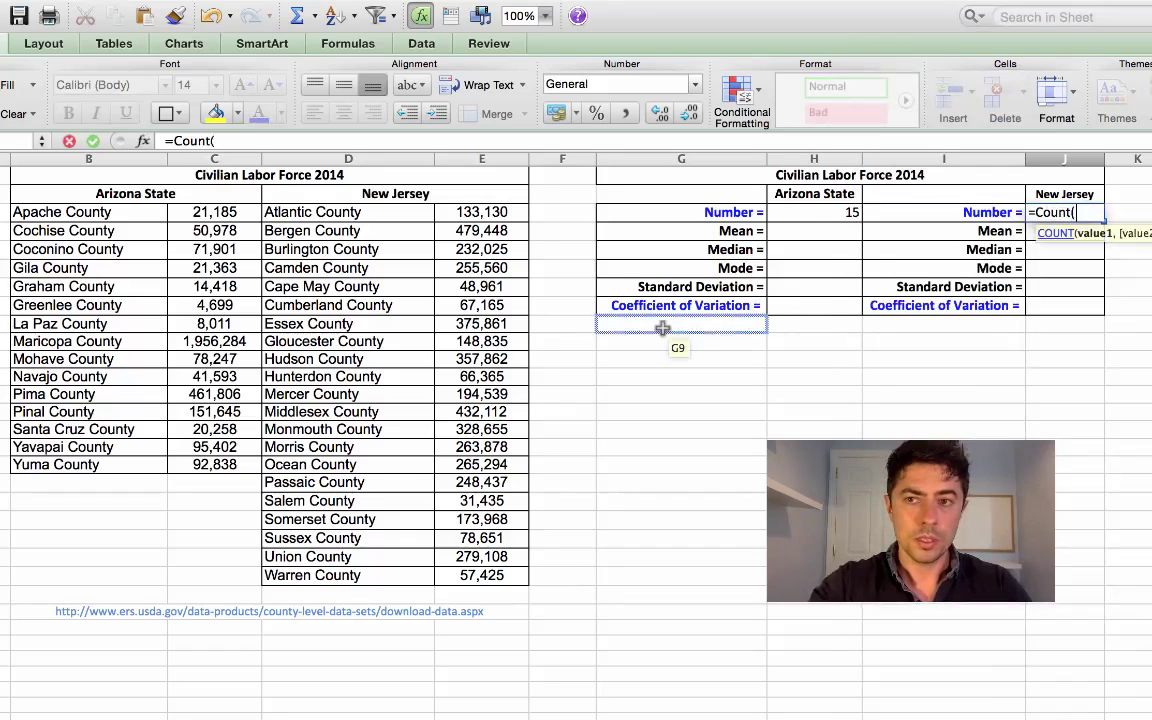
left_click_drag(482, 212, 493, 578)
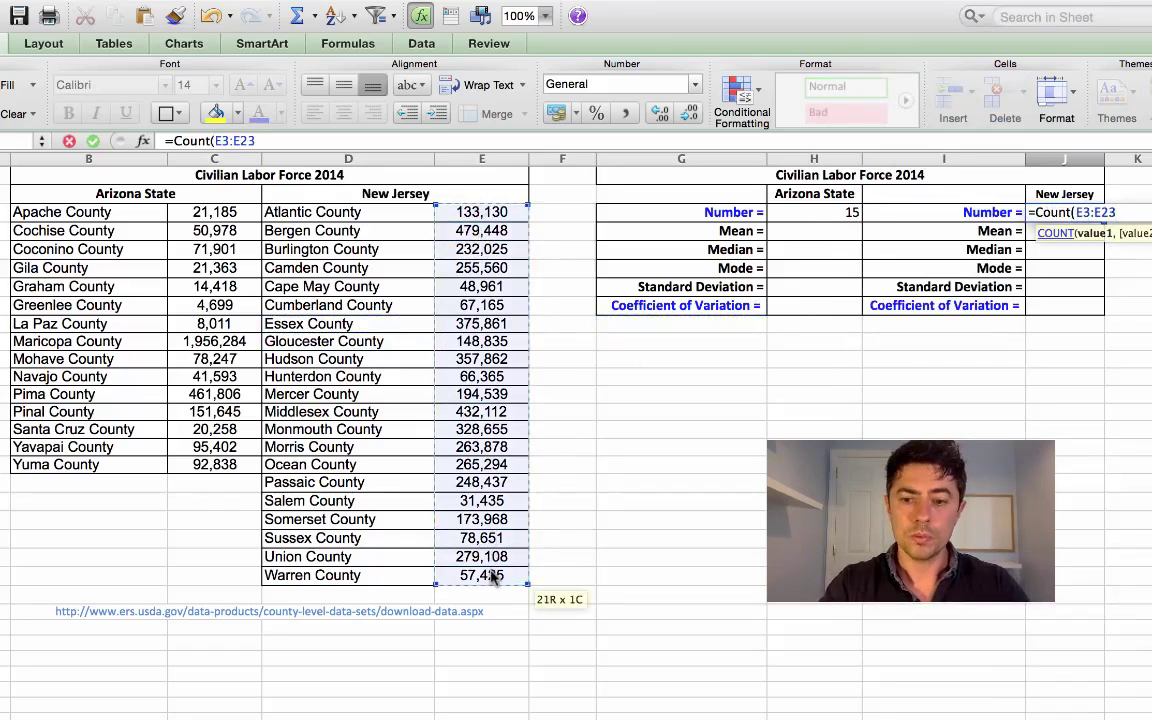
type(")")
key("Return")
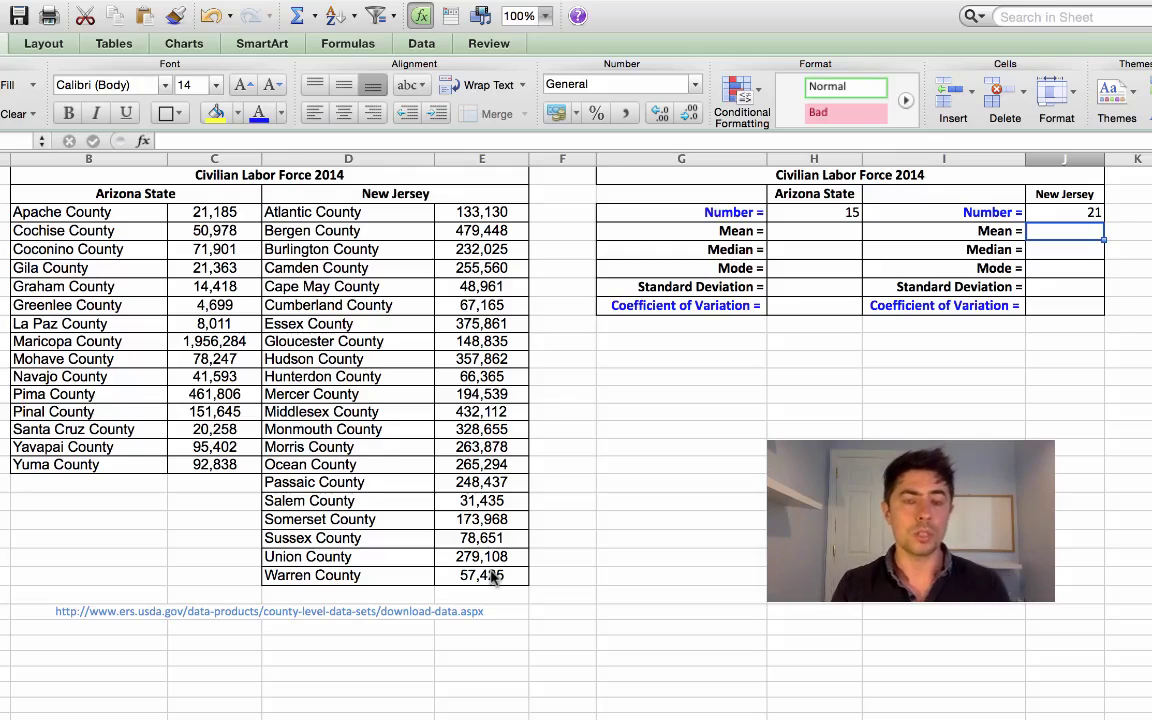
left_click(1040, 716)
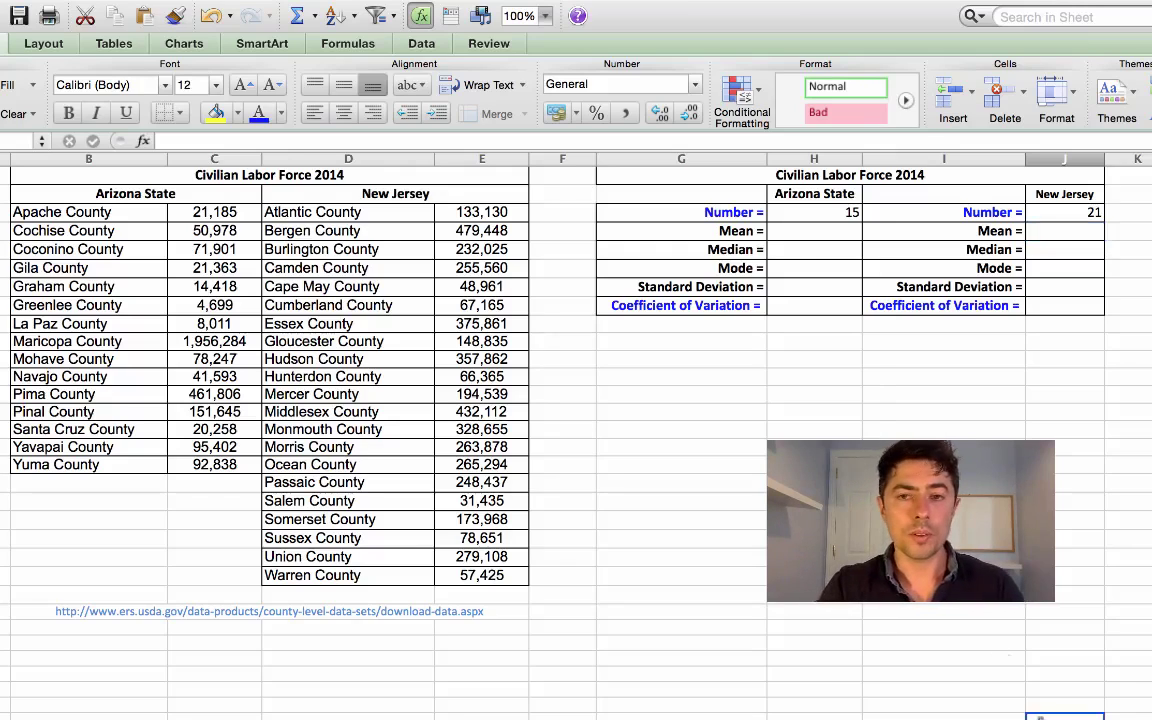
Calculate the Arizona mean in H4 by dividing the sum of C3:C17 by the count in H3.
left_click(825, 225)
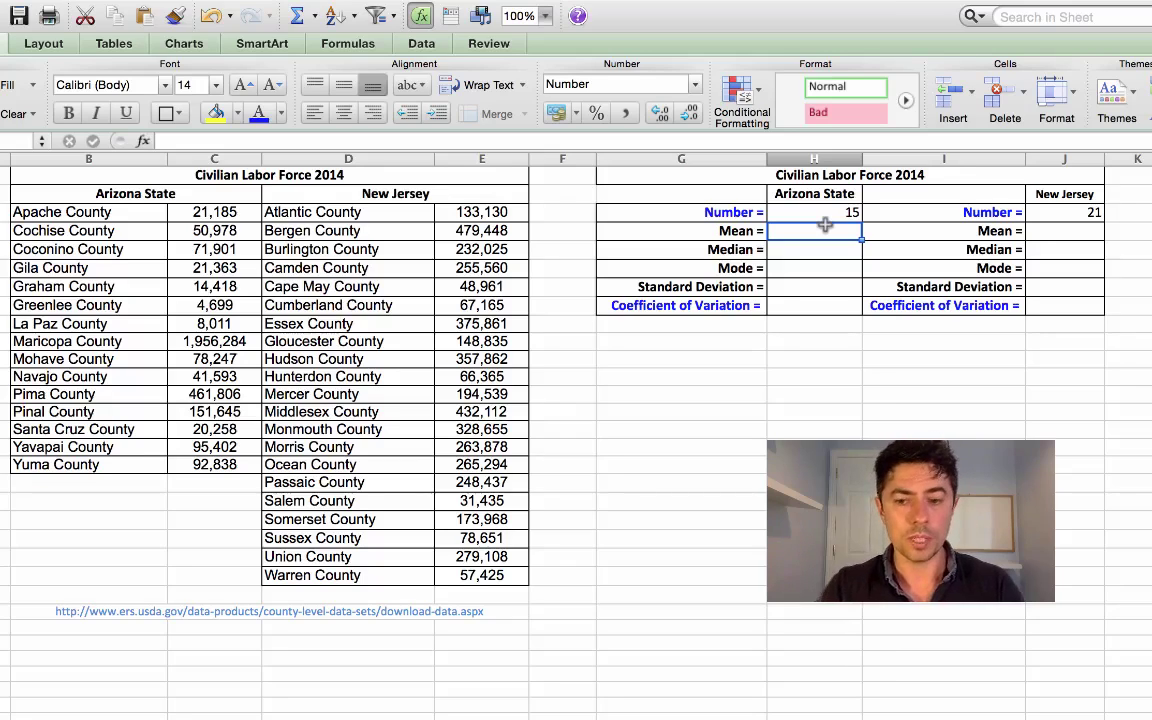
type("=Sum(")
left_click_drag(226, 213, 234, 466)
type(")/")
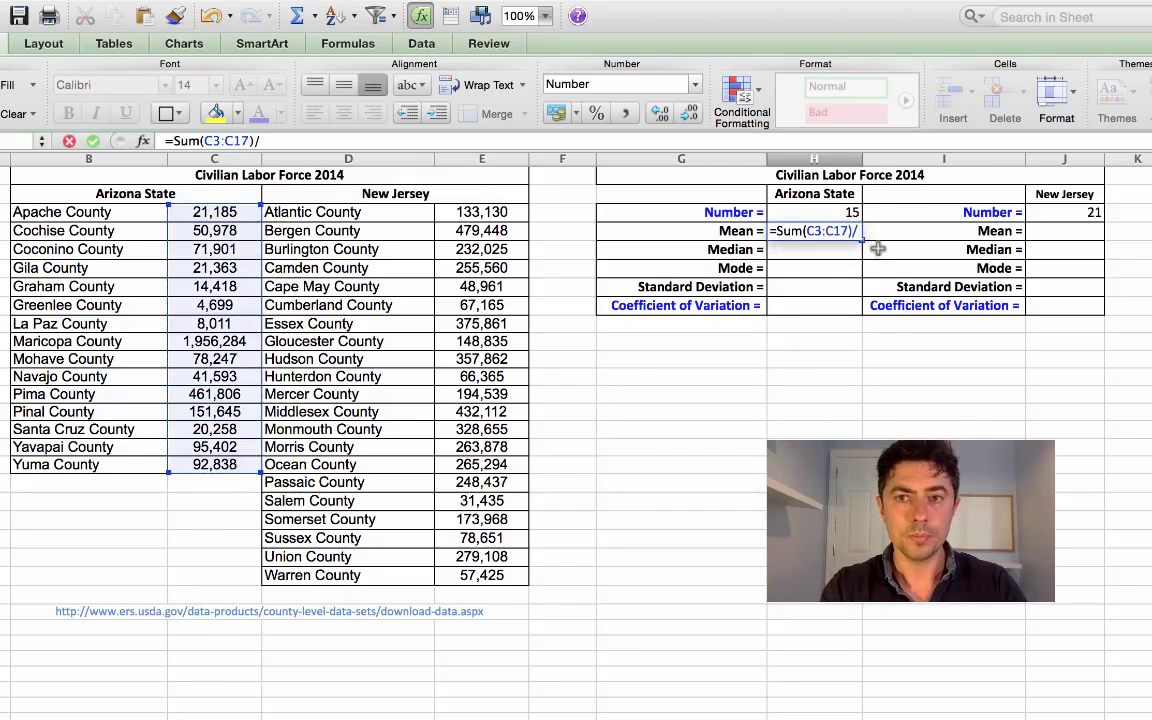
left_click(850, 213)
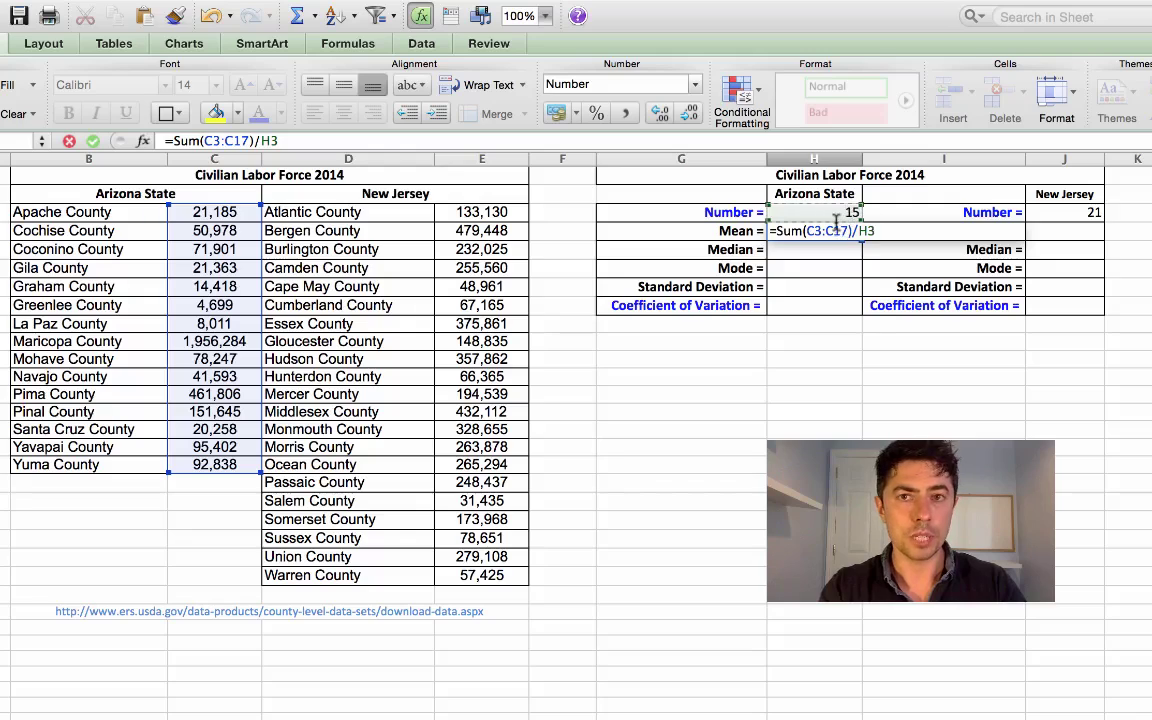
key("Return")
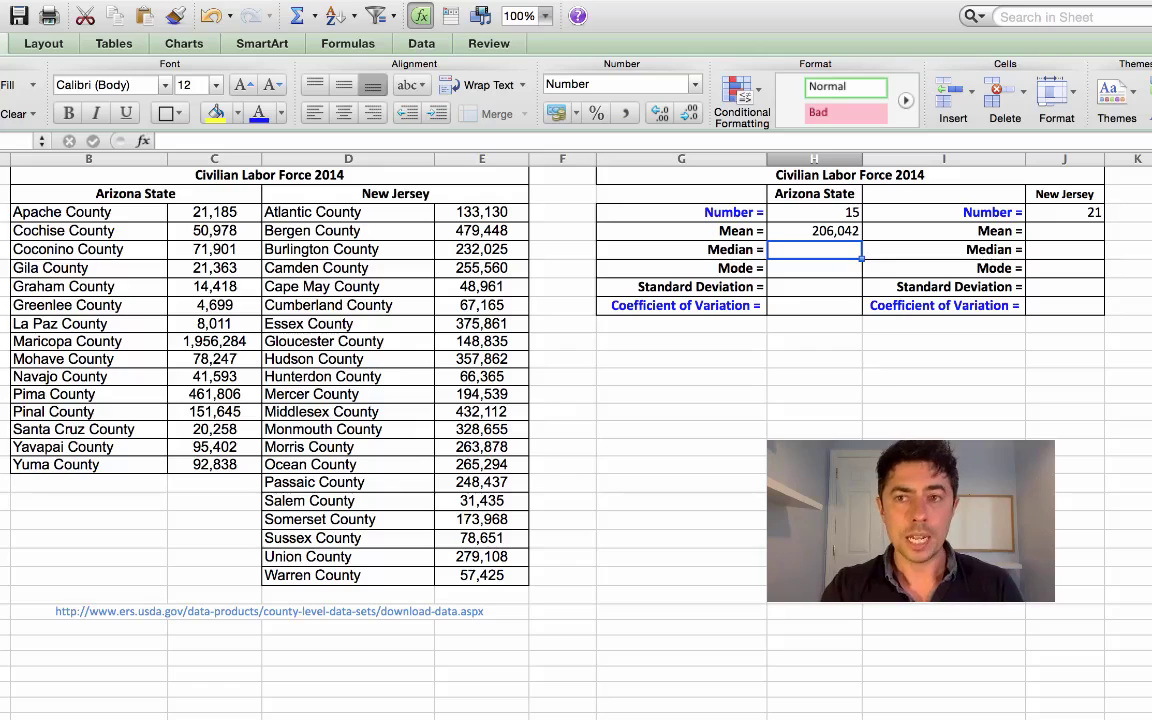
Calculate the New Jersey mean in J4 using the AVERAGE function over E3:E23.
left_click(1059, 231)
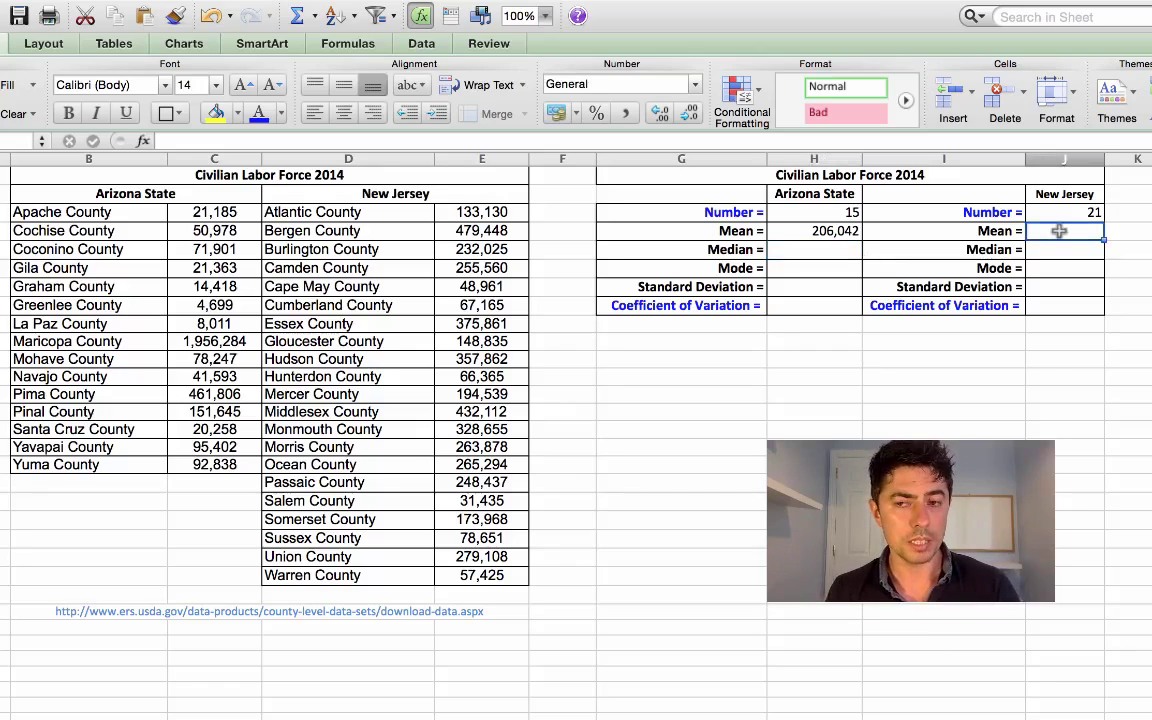
type("=")
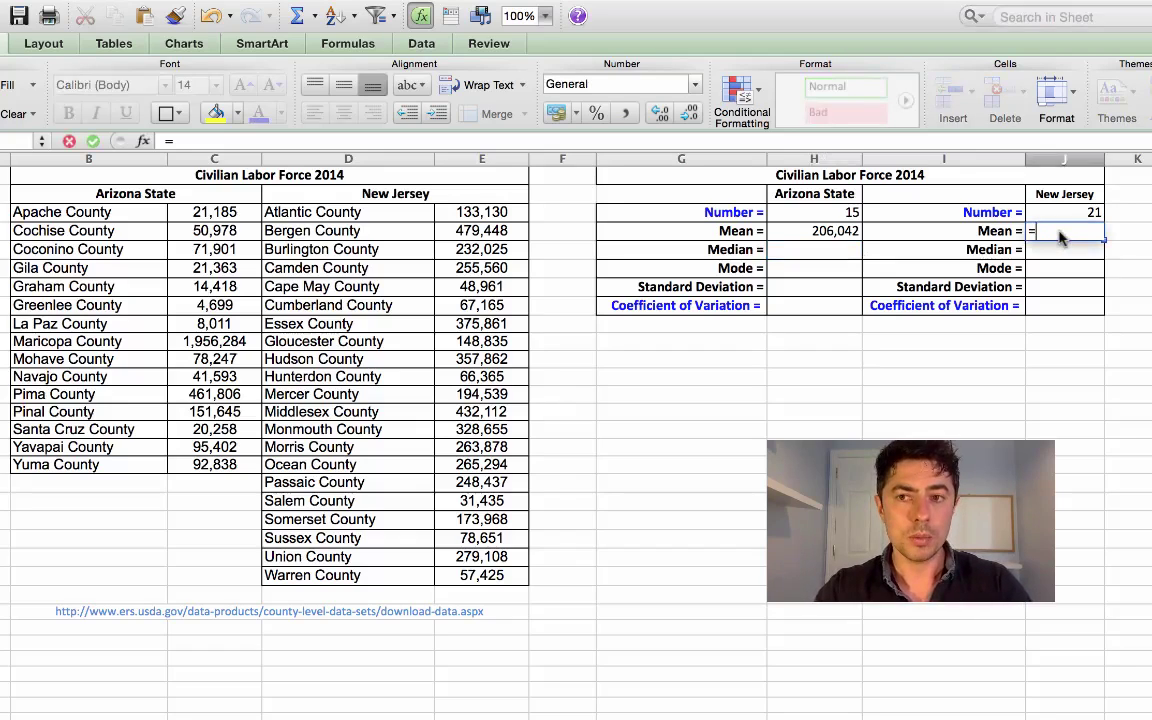
type("average")
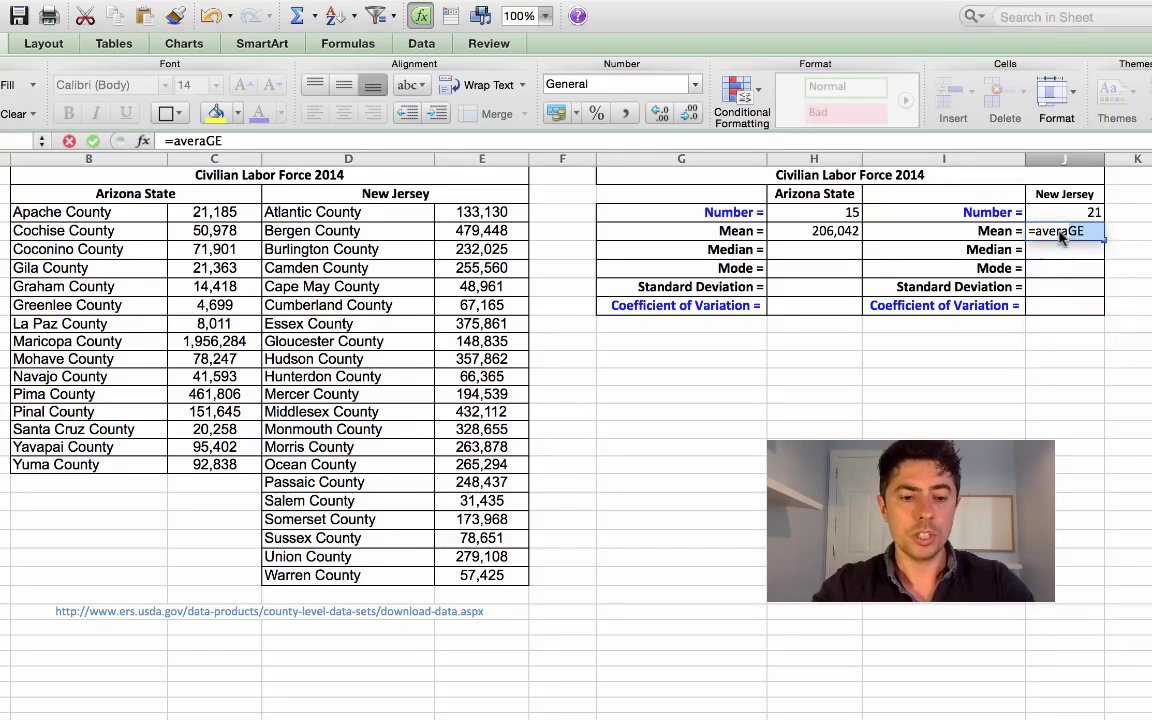
type("(")
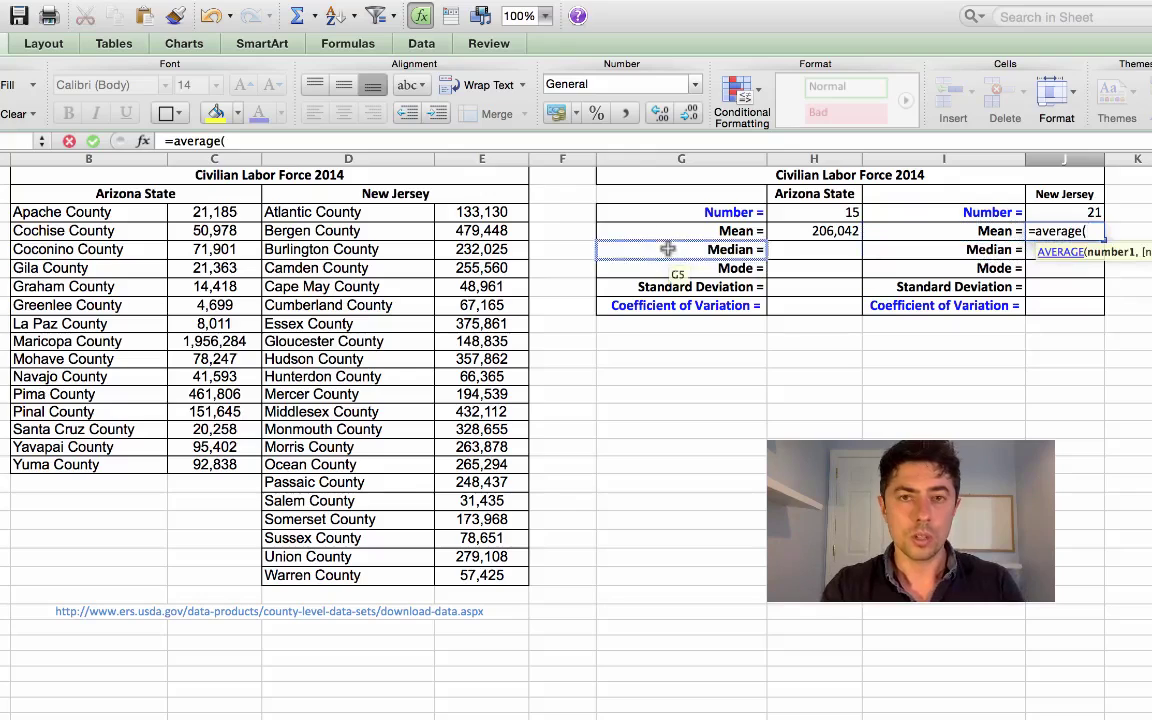
left_click_drag(462, 213, 493, 580)
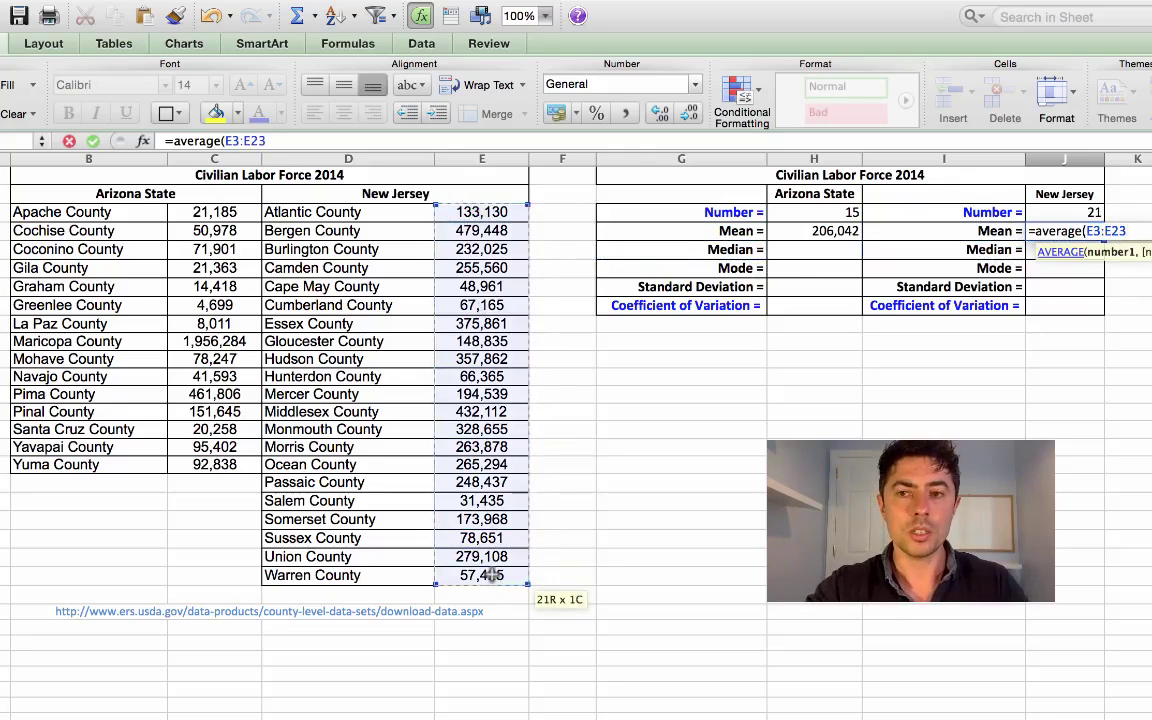
type(")")
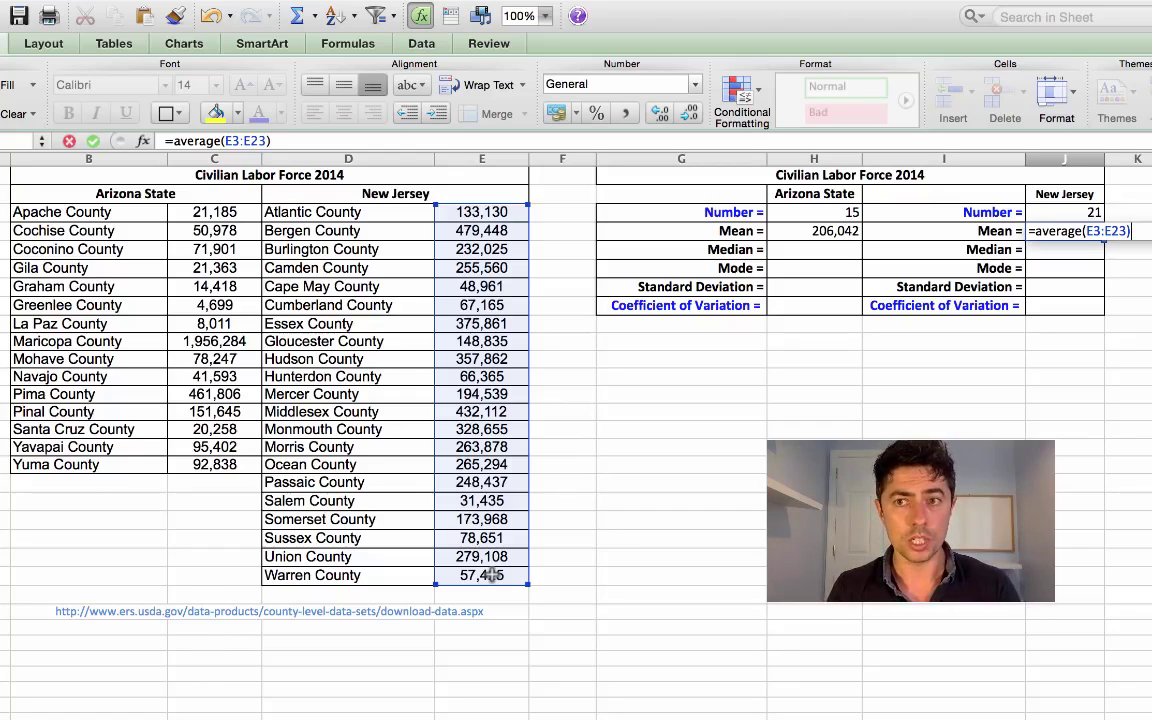
key("Return")
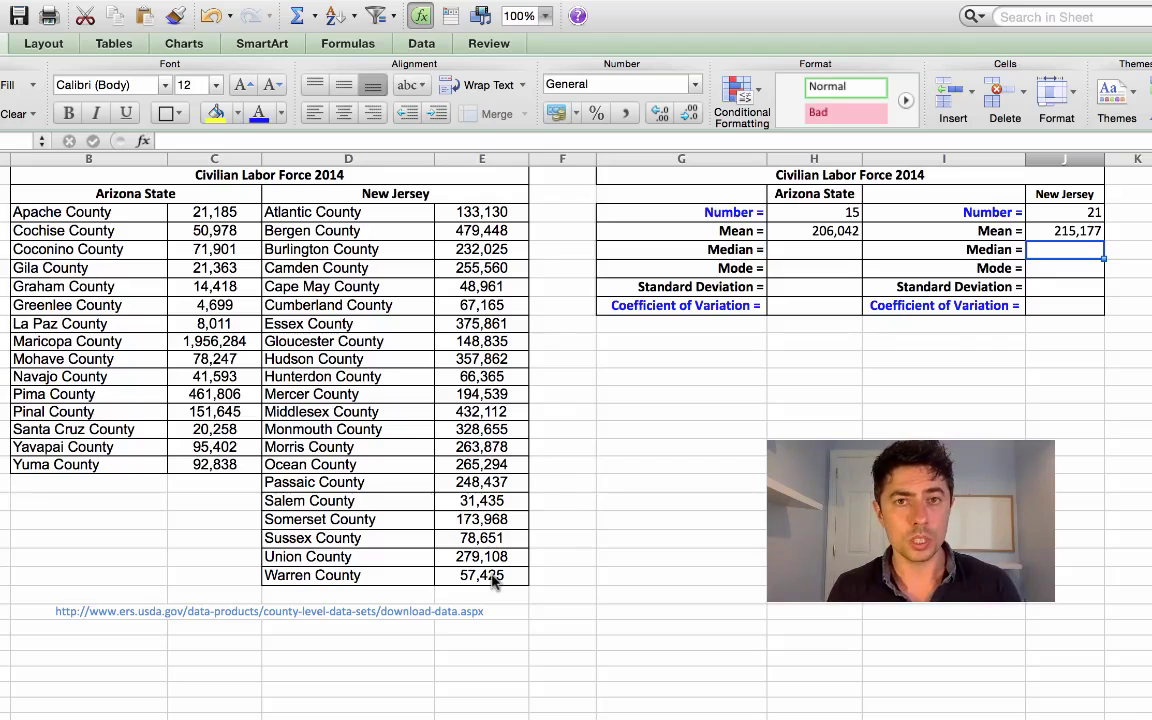
Calculate the Arizona median in H5 with MEDIAN over C3:C17 and select the Cochise County entry in the data.
left_click(796, 249)
type("=")
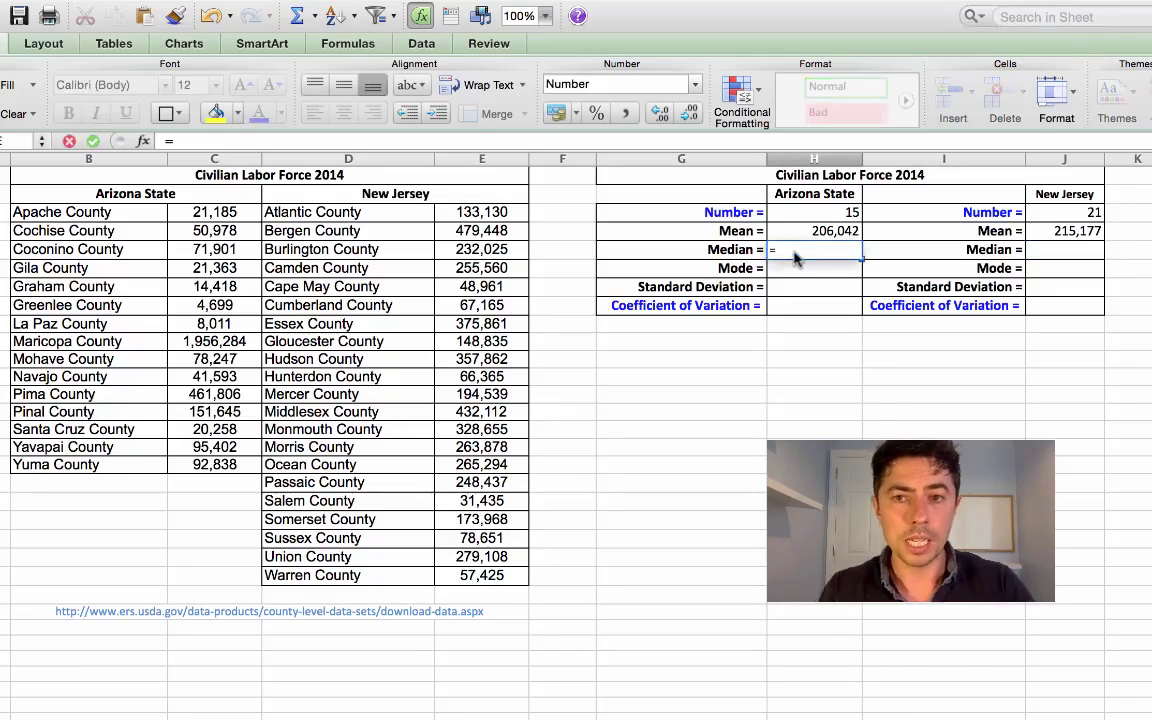
type("med")
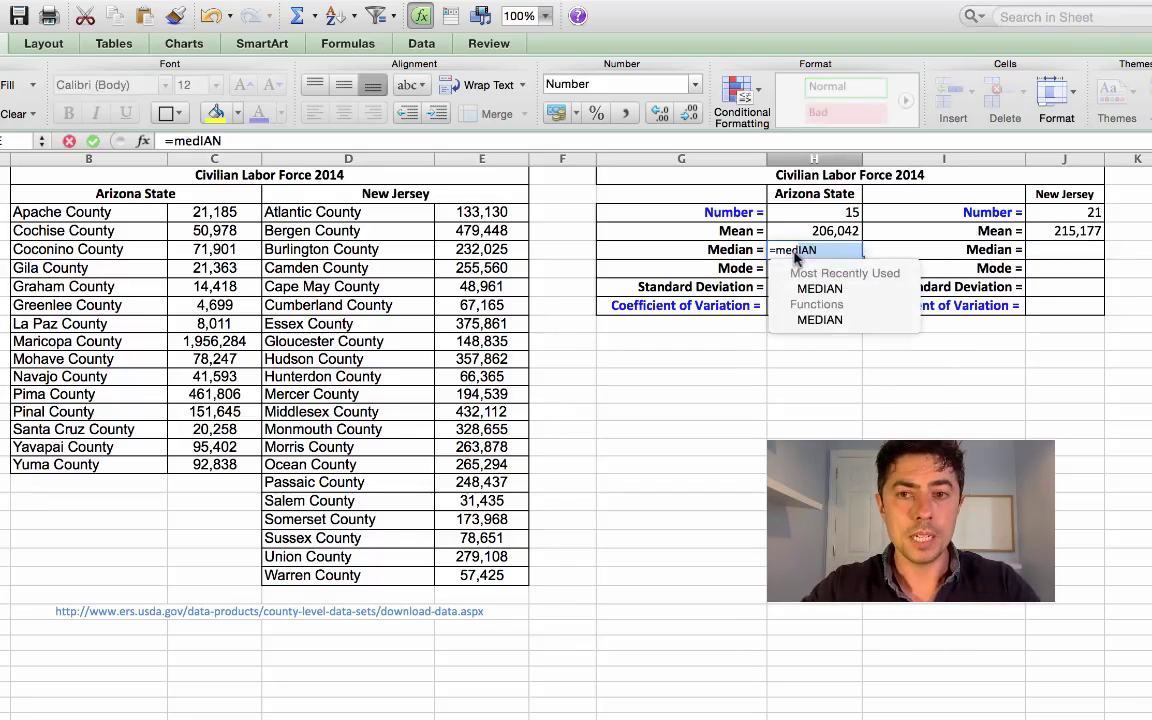
type("ian(")
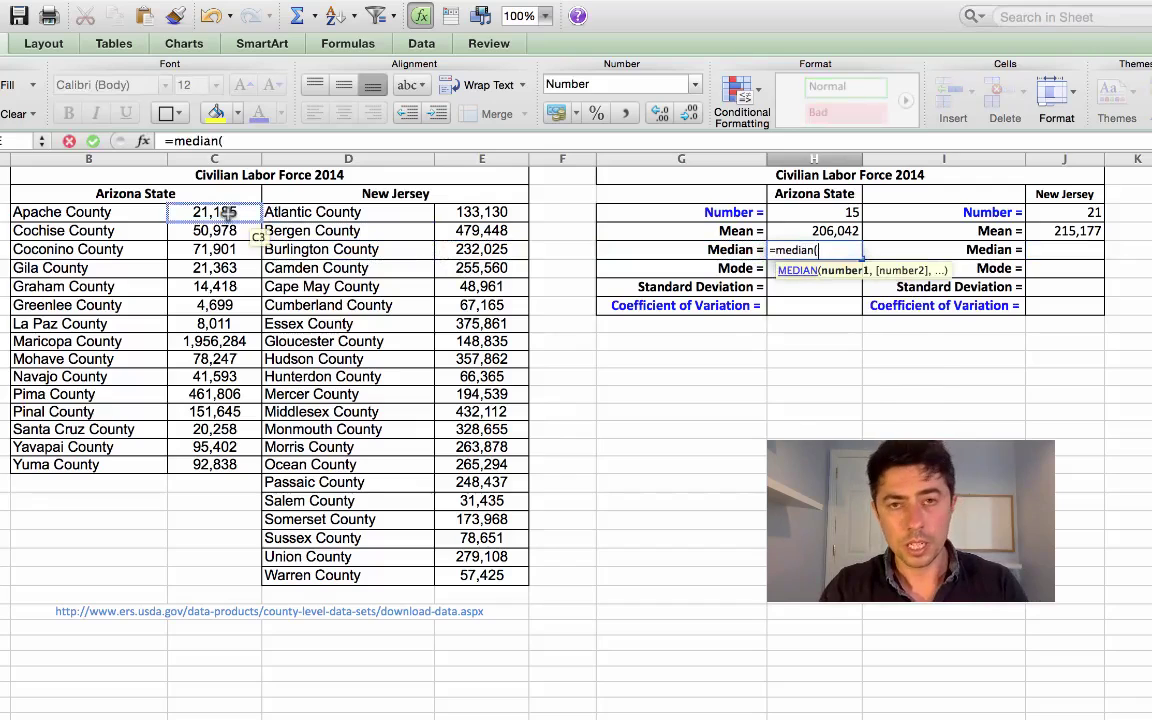
left_click_drag(228, 213, 243, 478)
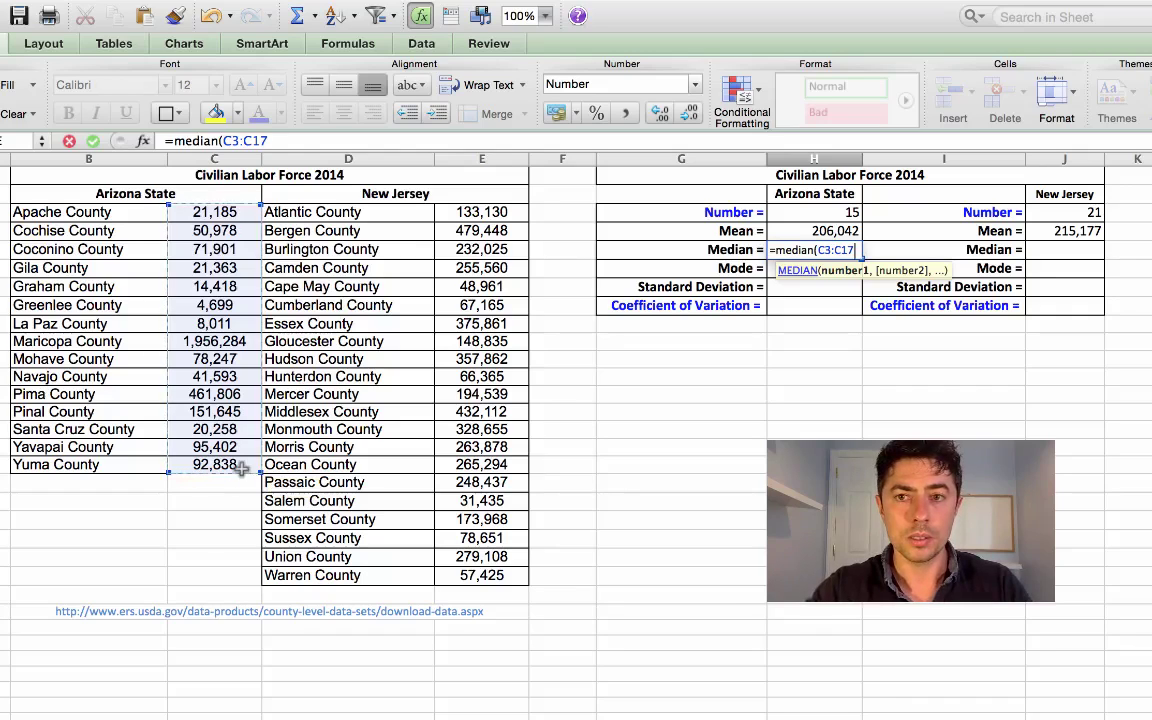
type(")")
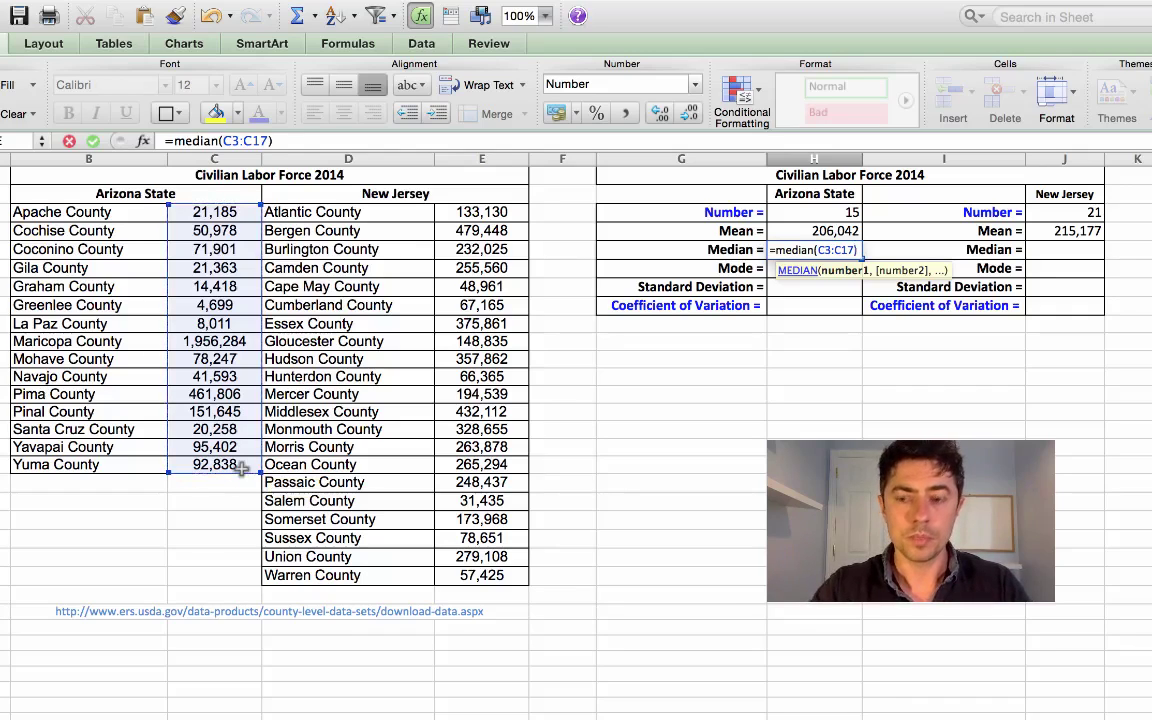
key("Return")
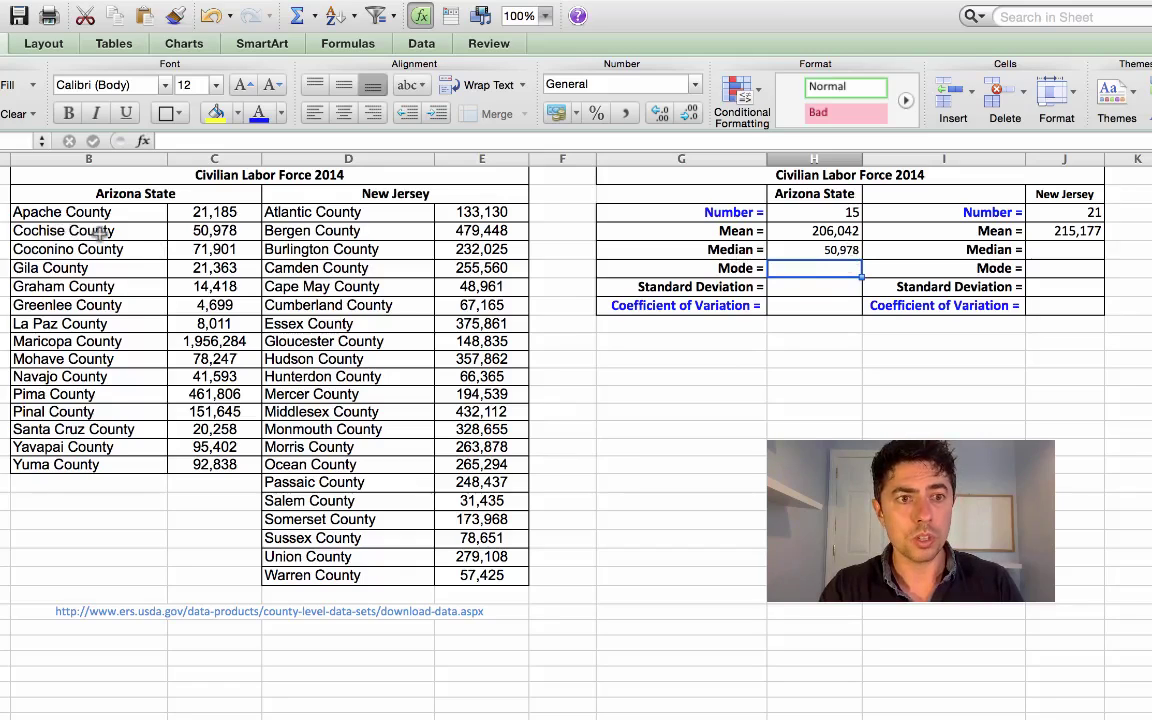
left_click_drag(105, 231, 232, 225)
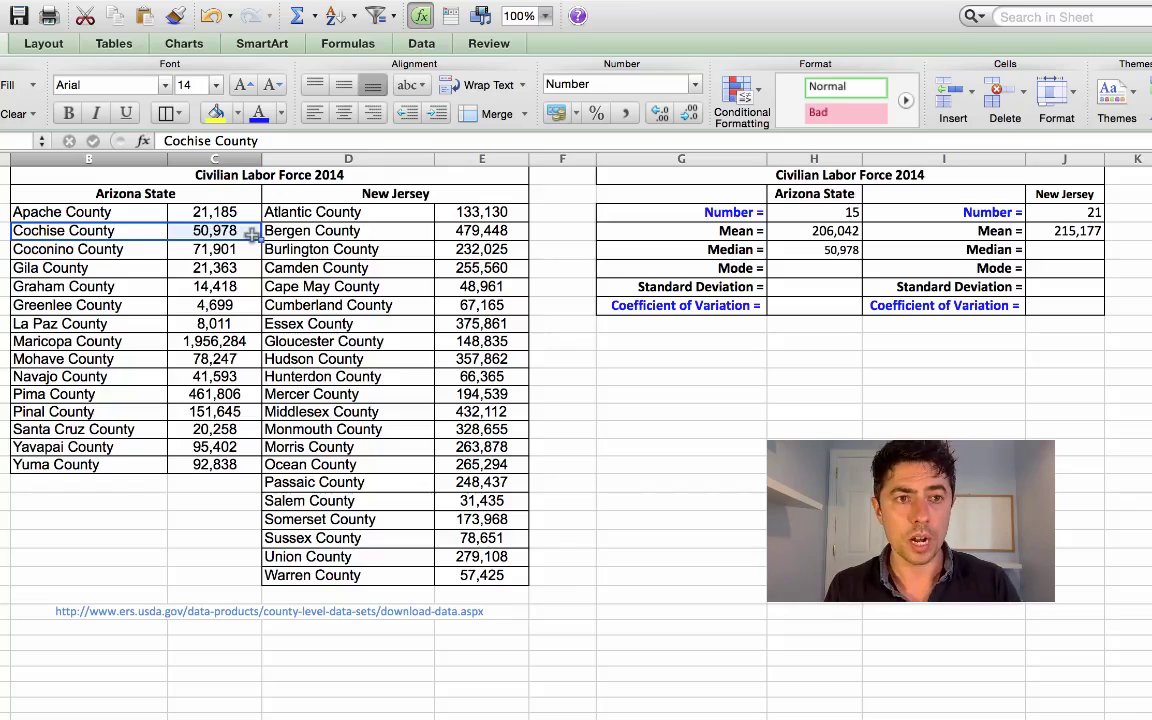
Calculate the New Jersey median in J5 using the MEDIAN function over E3:E23.
left_click(1053, 250)
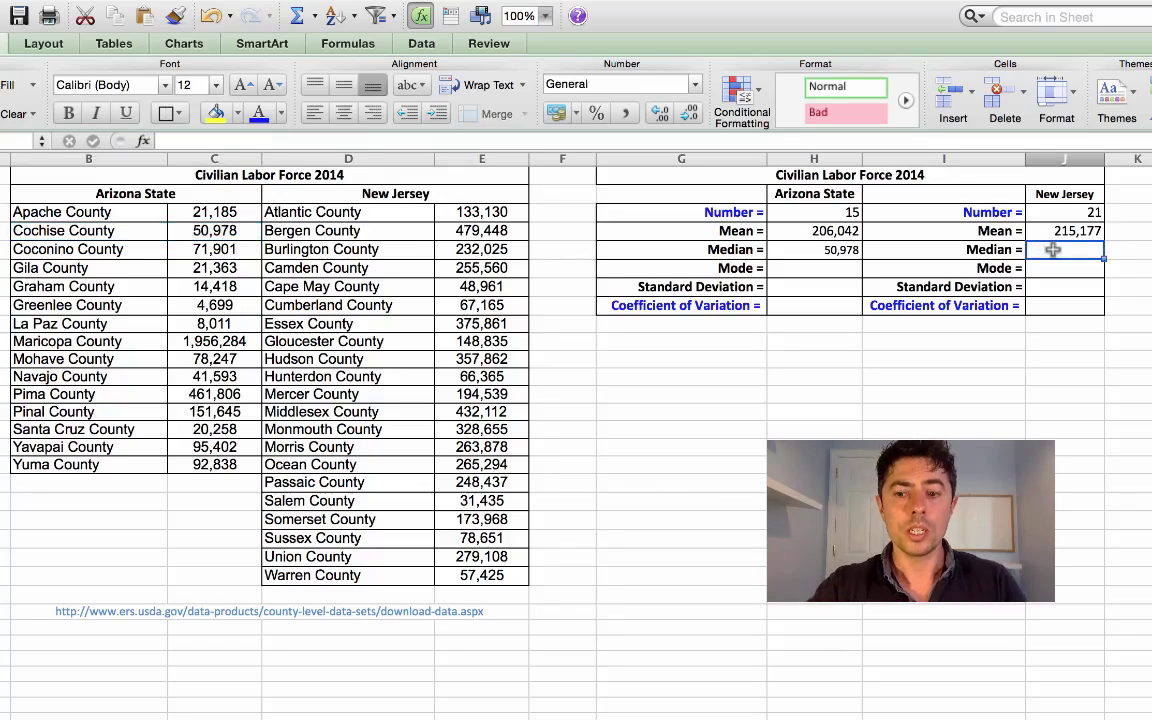
type("=median(")
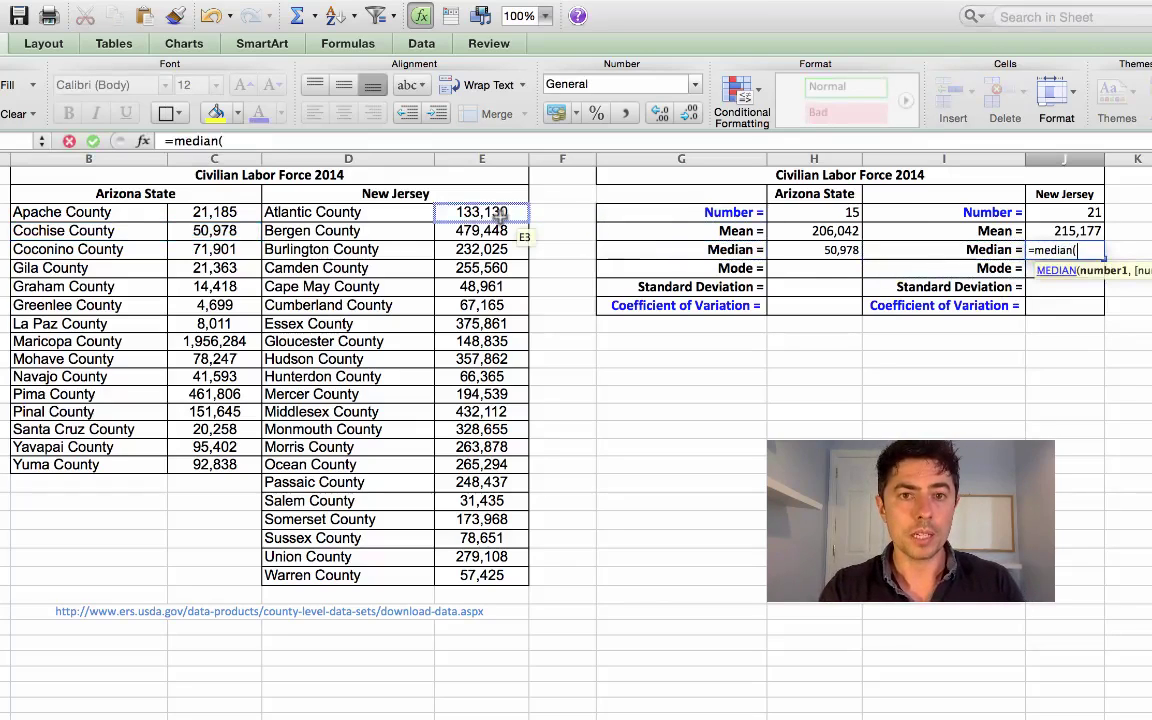
left_click_drag(478, 212, 490, 464)
left_click_drag(497, 548, 492, 575)
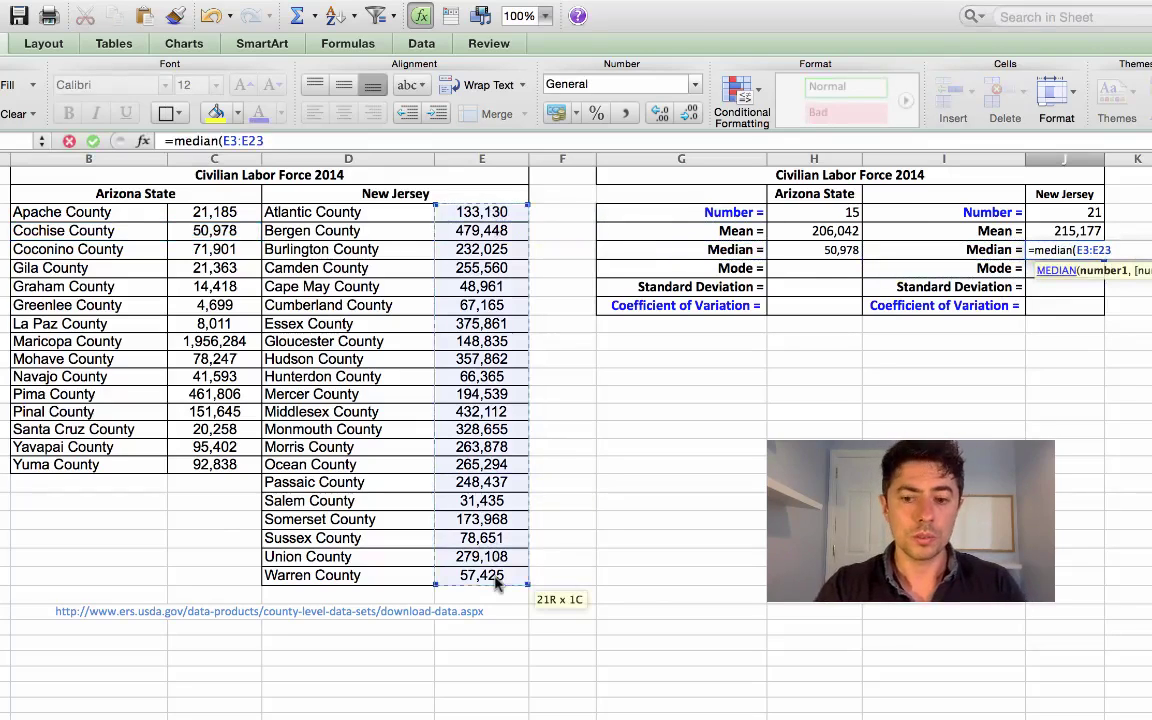
type(")")
key("Return")
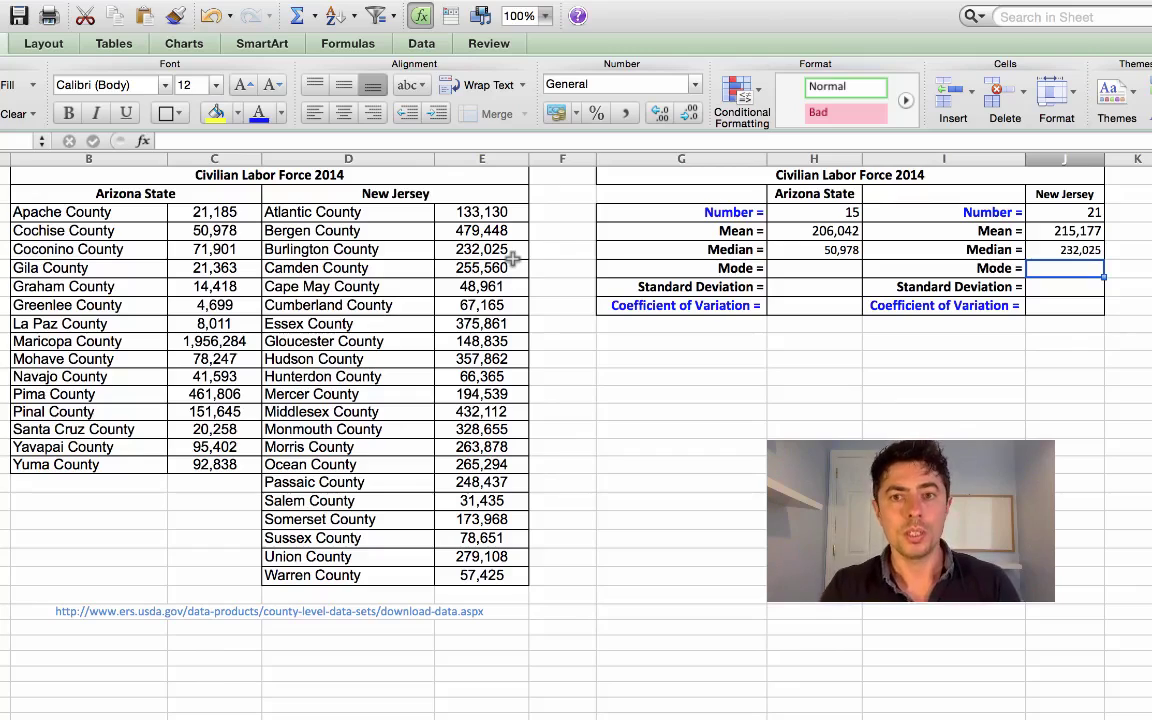
Enter the Arizona mode formula in H6 using the MODE function over C3:C17.
left_click(828, 270)
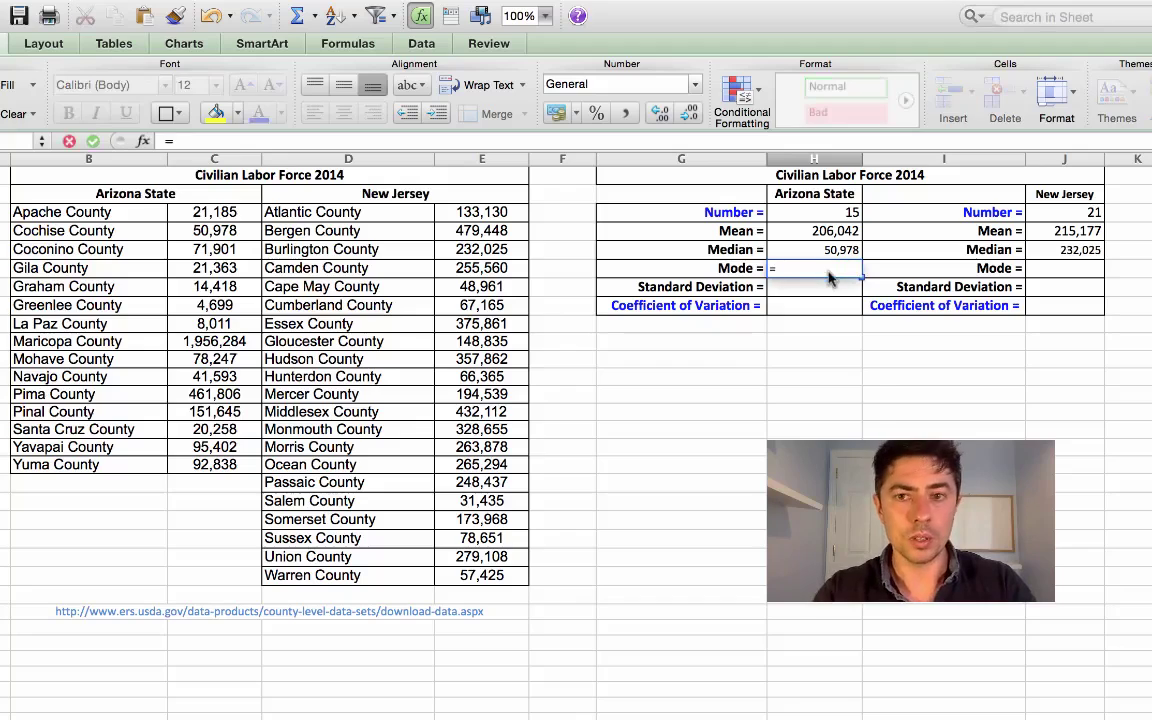
type("=mode.")
key("BackSpace")
key("BackSpace")
type("(")
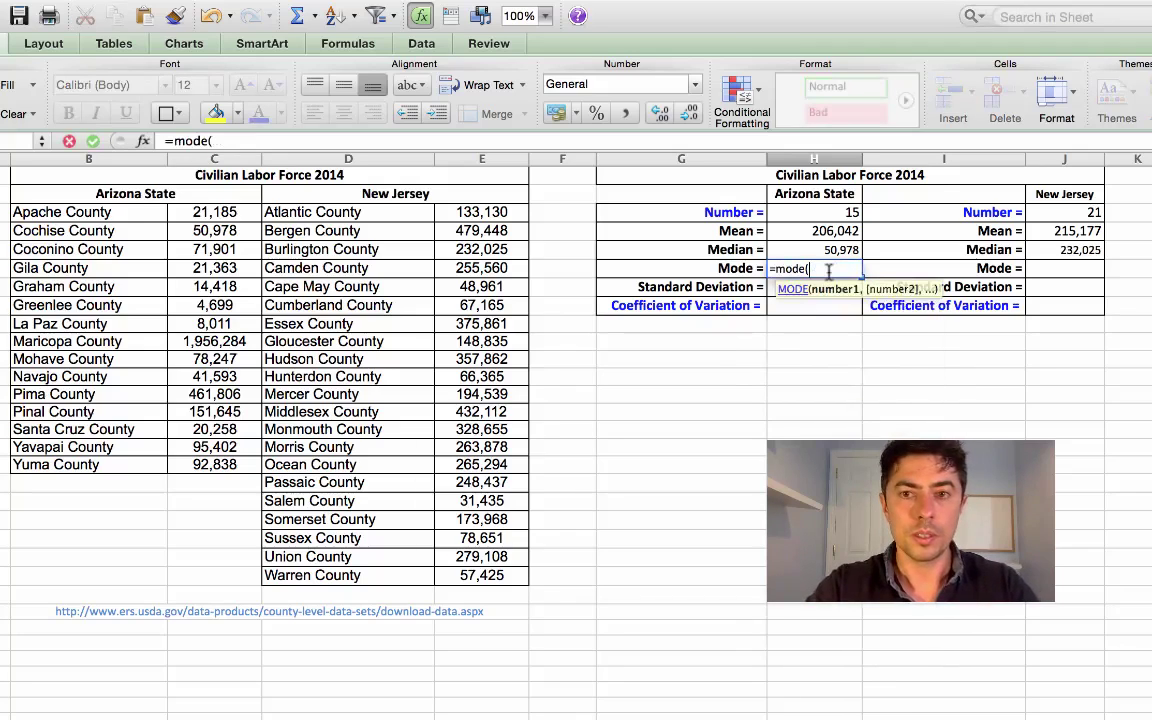
left_click_drag(200, 212, 223, 468)
type(")")
key("Return")
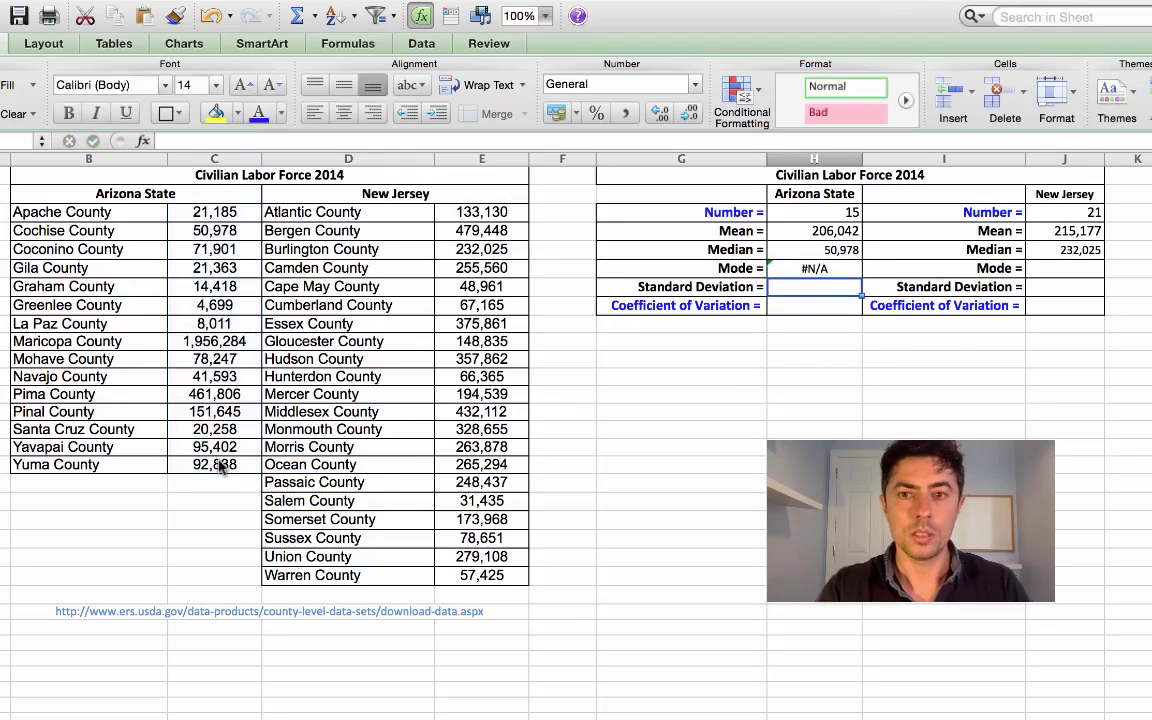
Enter the New Jersey mode formula in J6 using the MODE function over E3:E23.
left_click(1056, 270)
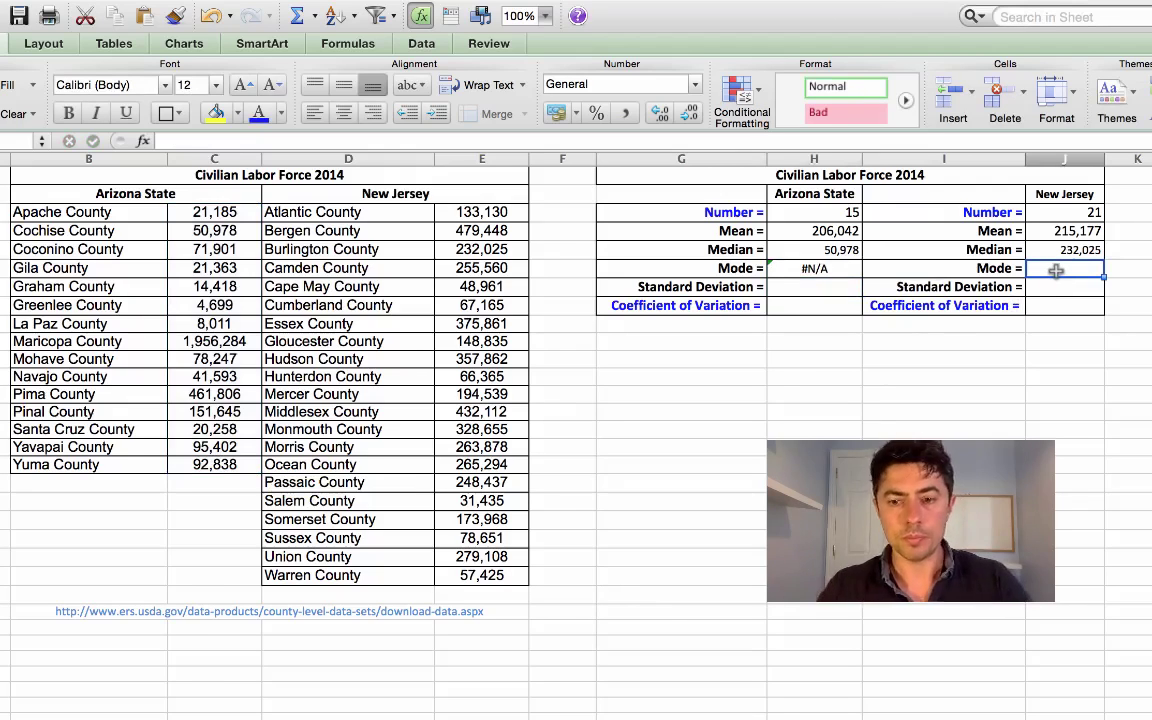
type("=mODE")
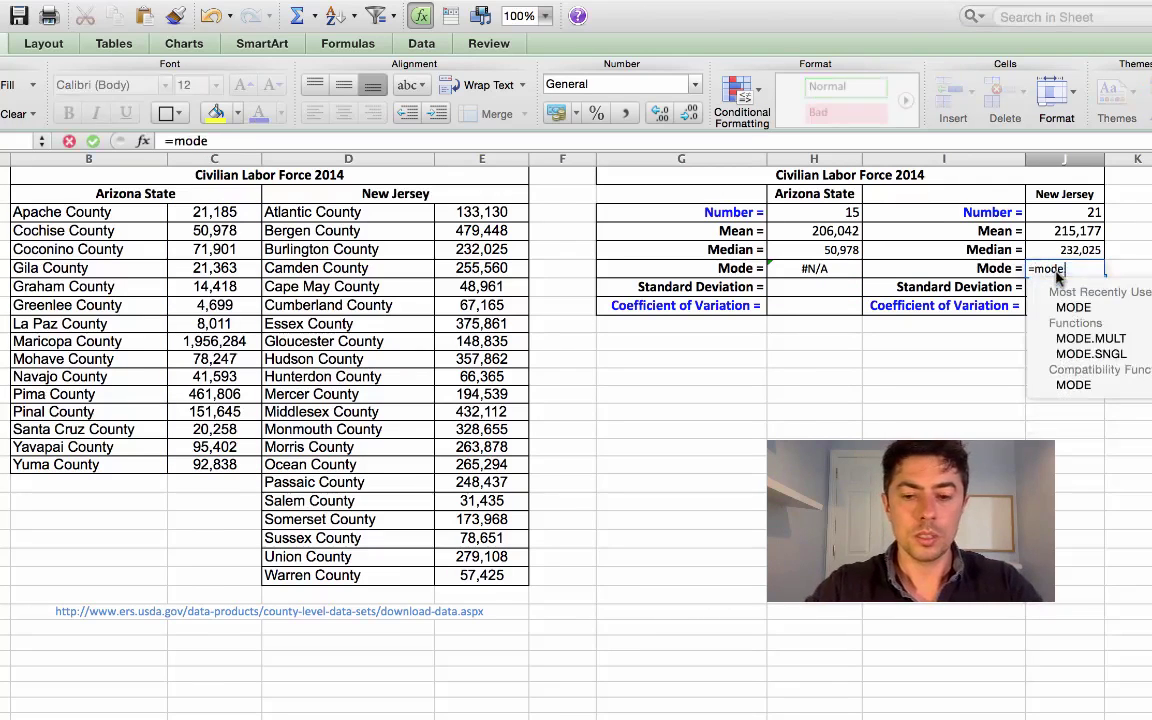
type("(")
left_click(494, 212)
left_click_drag(494, 212, 474, 578)
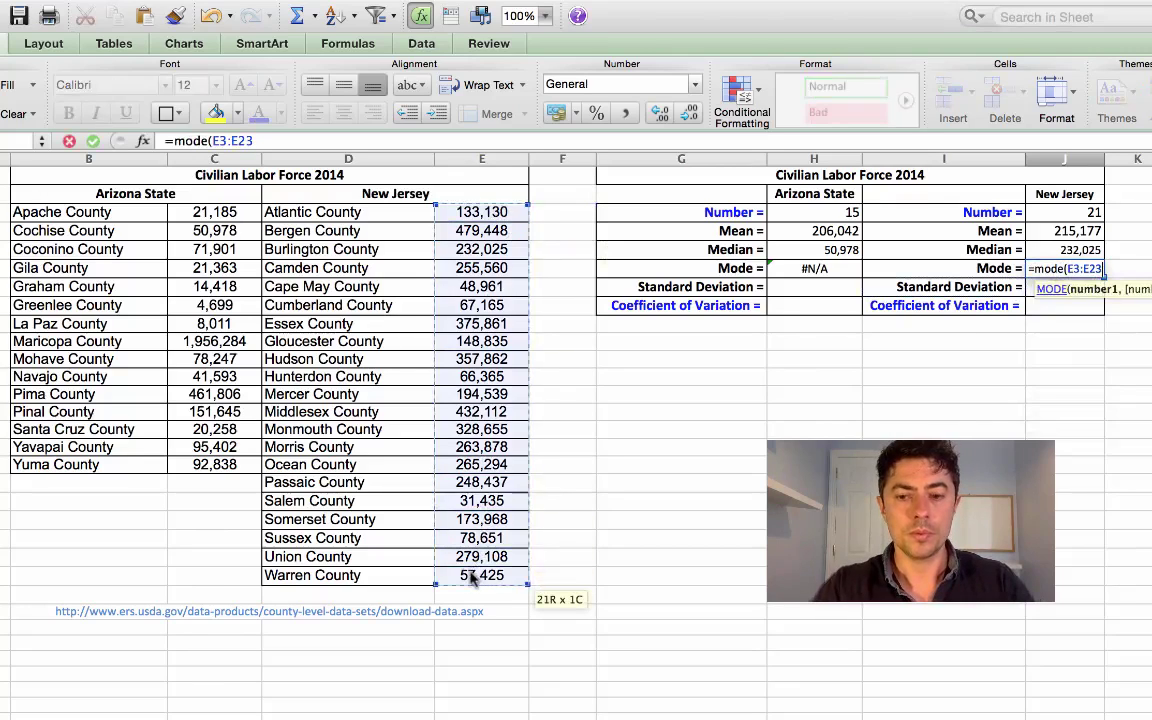
key("Return")
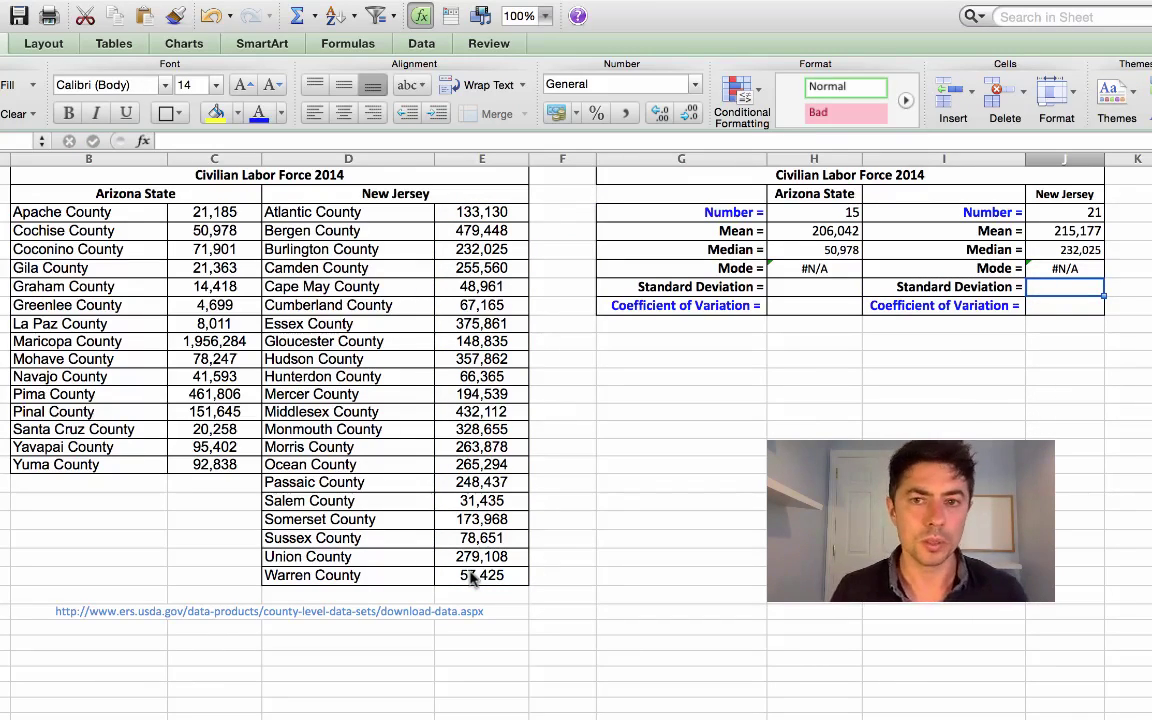
Calculate the Arizona standard deviation in H7 using the STDEV function over C3:C17 and reselect the cell.
left_click(820, 288)
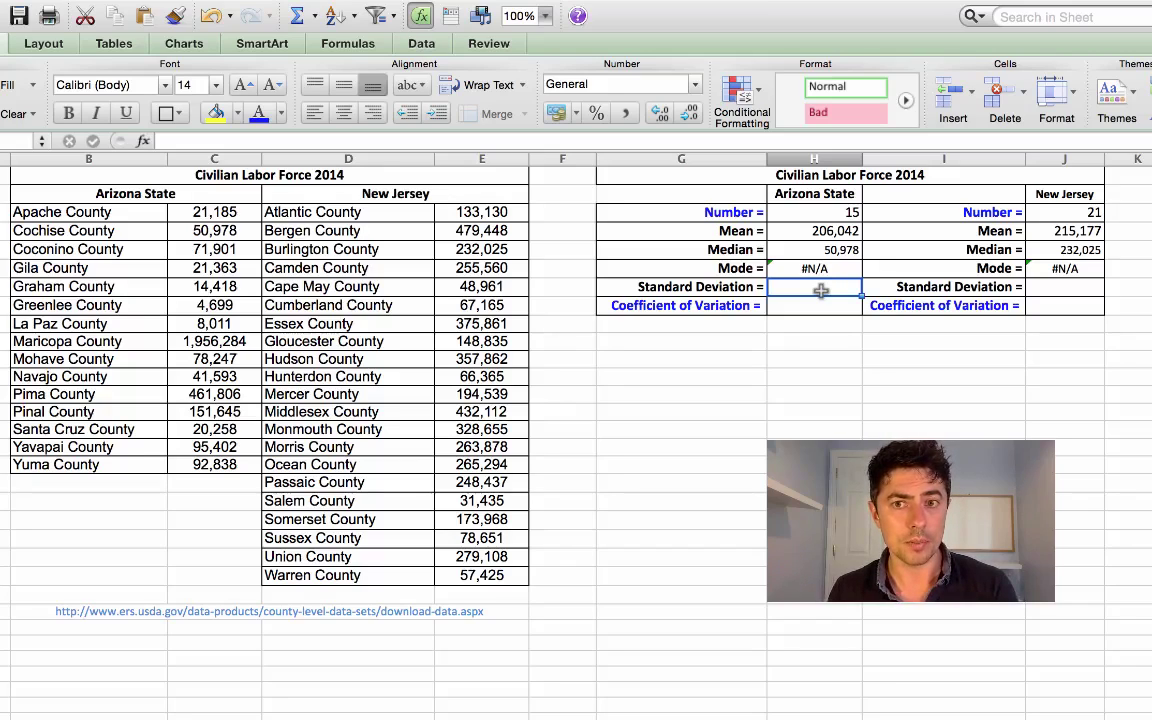
type("=")
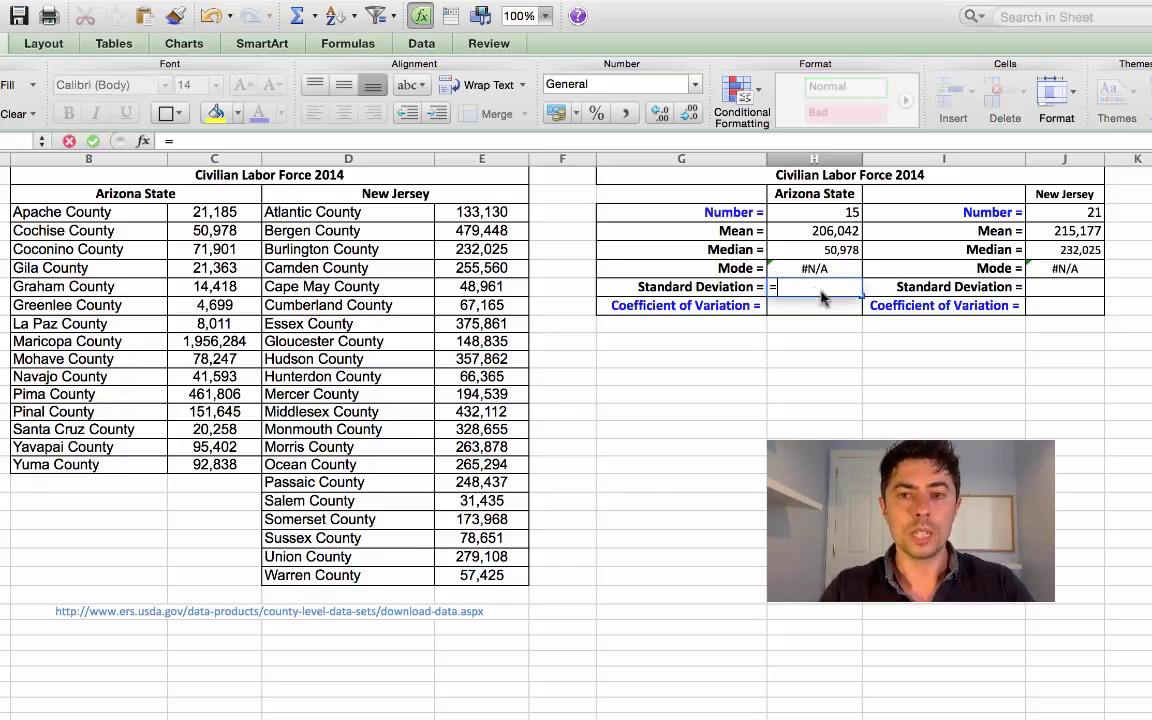
type("stdde")
key("BackSpace")
key("BackSpace")
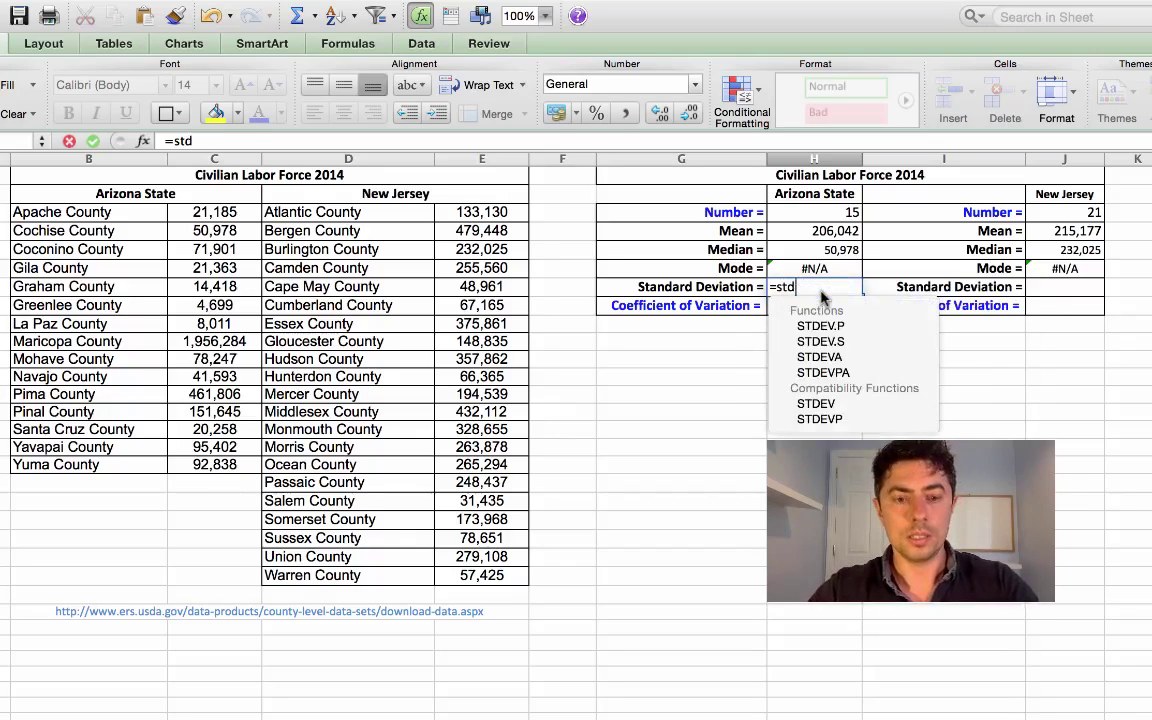
type("ev(")
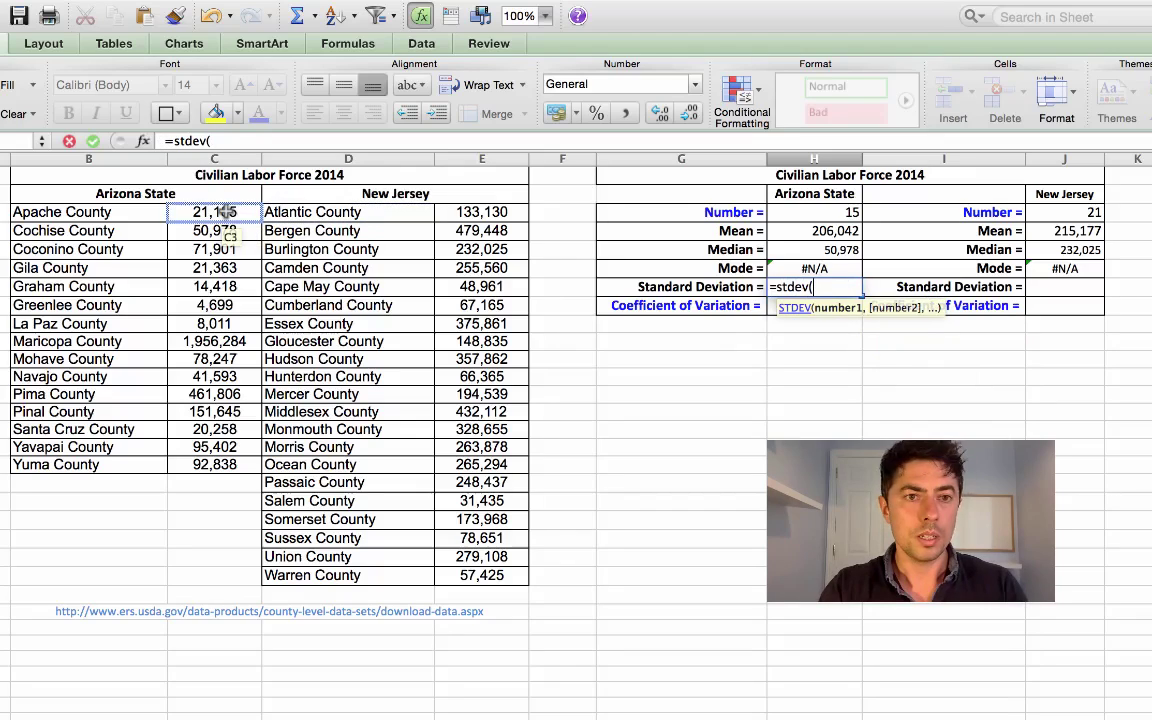
left_click_drag(214, 213, 214, 231)
left_click_drag(237, 422, 236, 464)
key("Return")
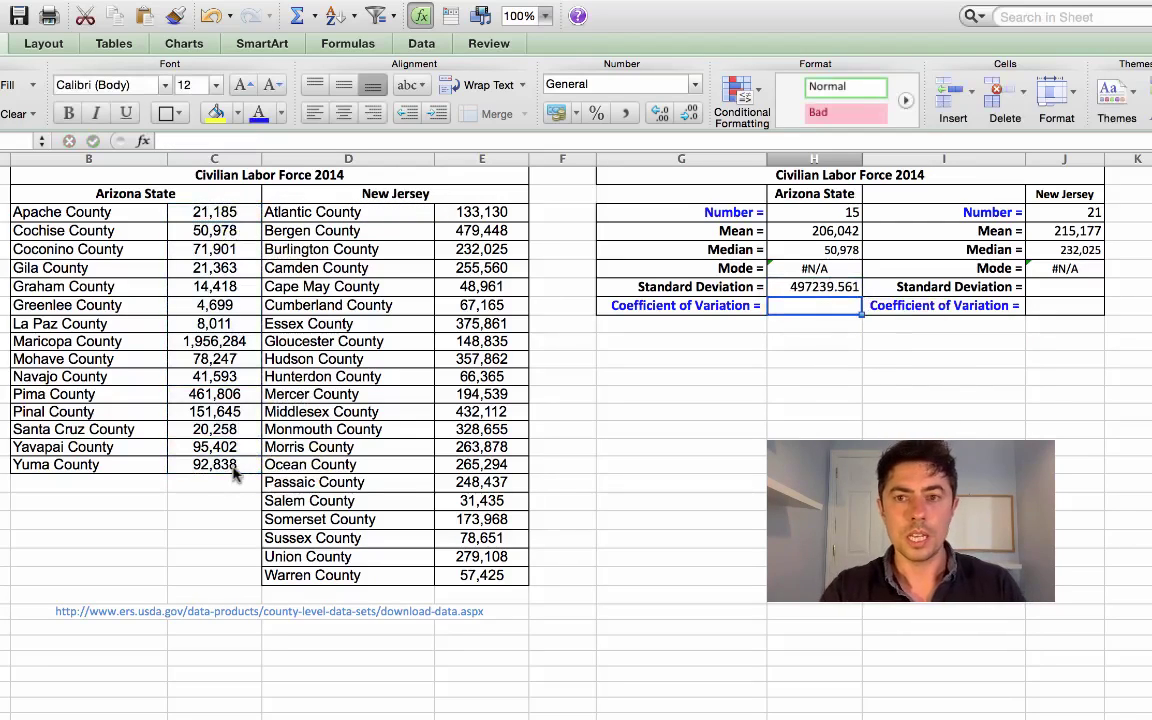
left_click(833, 289)
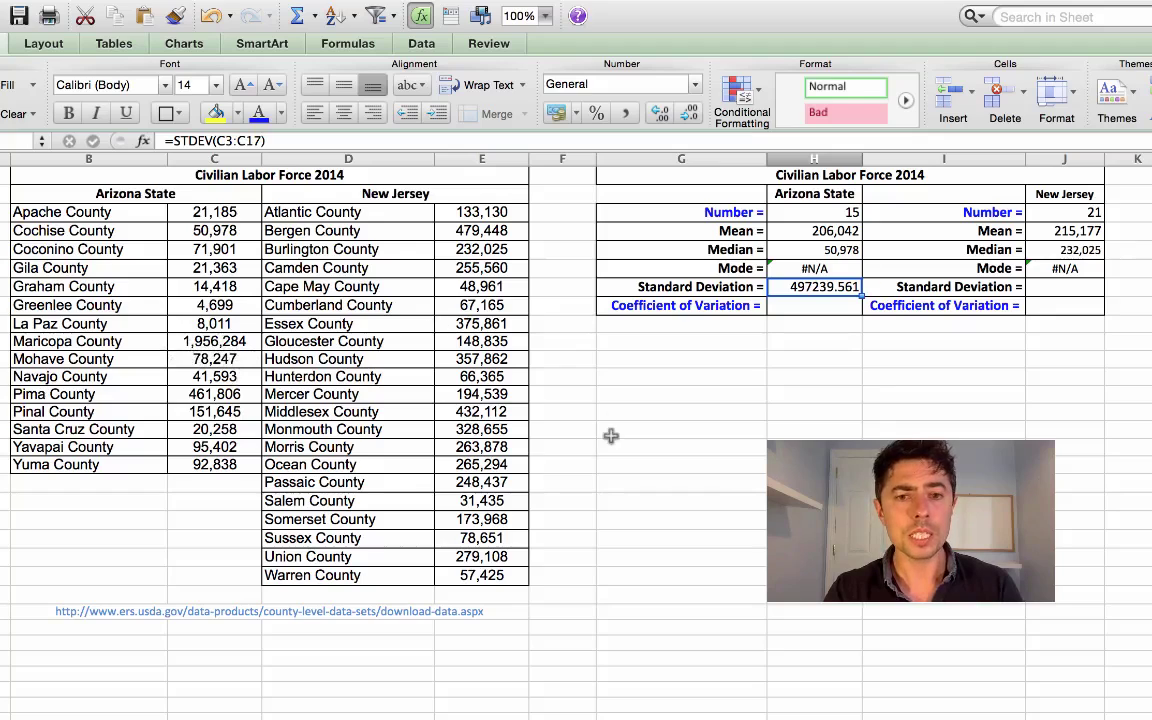
Calculate the New Jersey standard deviation in J7 using the STDEV function over E3:E23.
left_click(1060, 286)
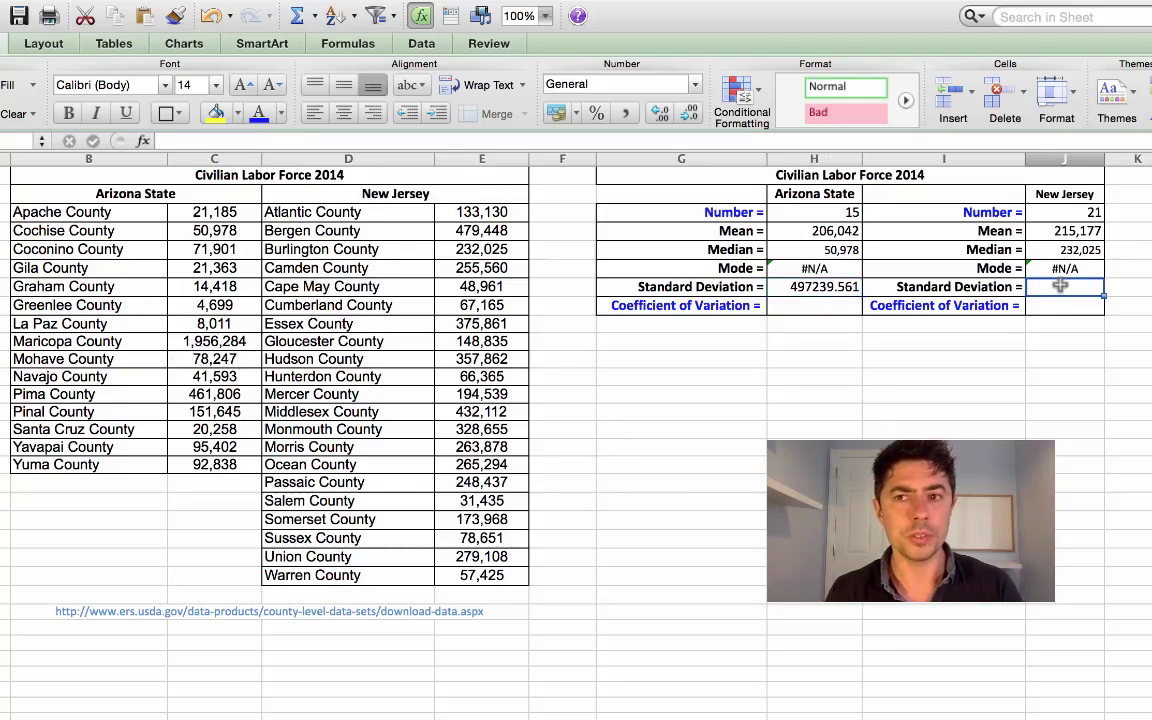
type("=")
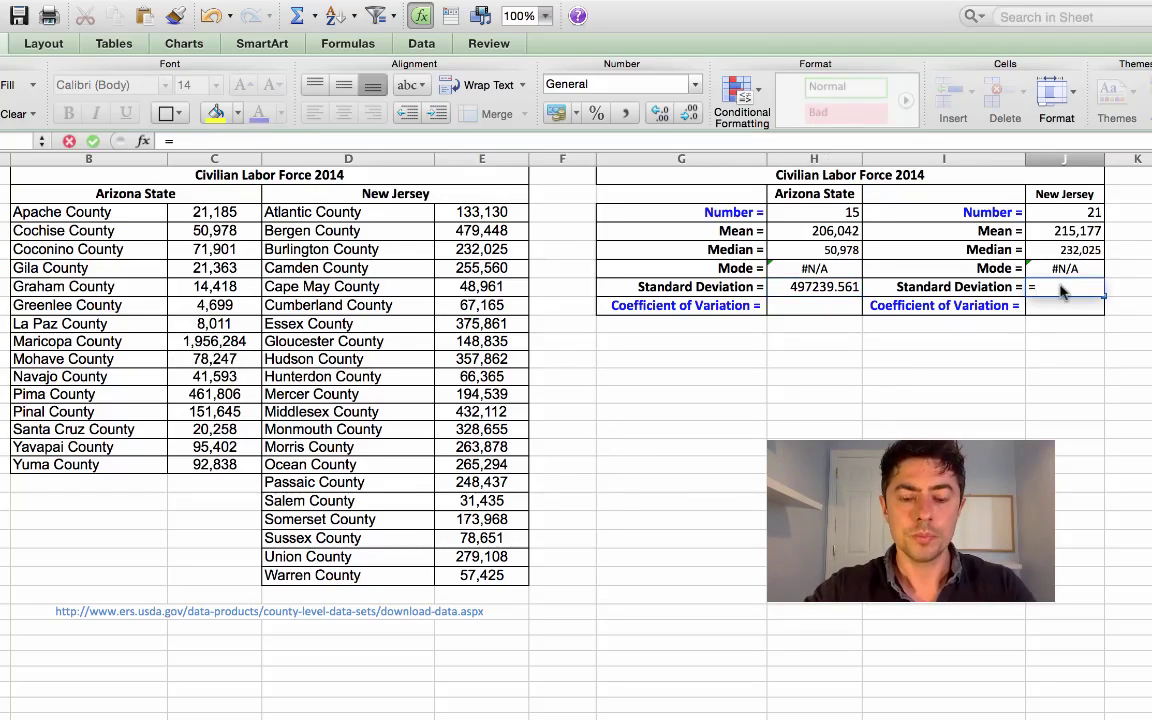
type("stdev(")
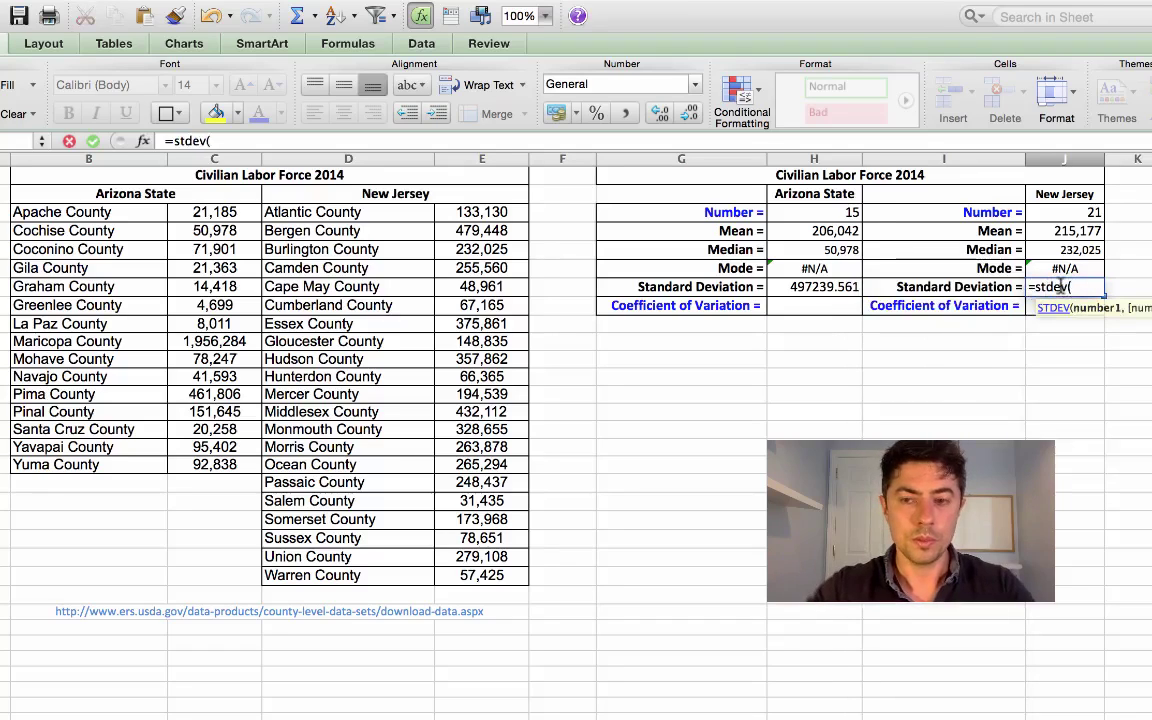
left_click(487, 215)
left_click_drag(490, 226, 491, 573)
key("Return")
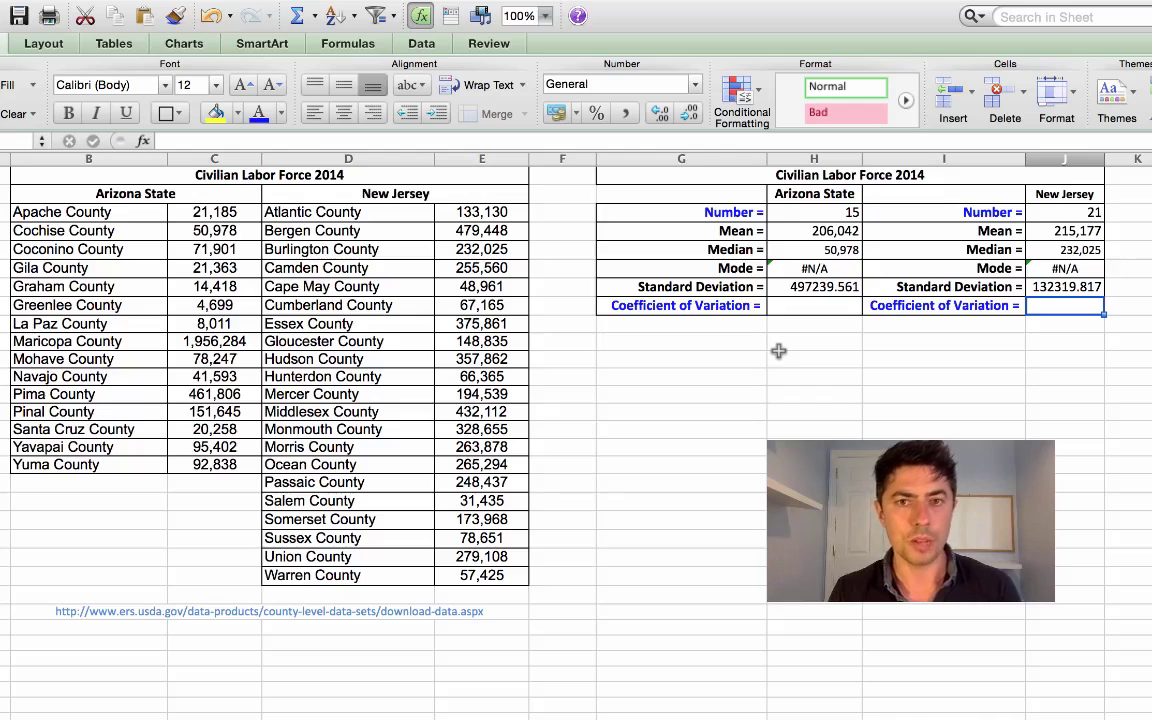
Calculate the Arizona coefficient of variation in H8 with the formula =(H7/H4)*100.
left_click(794, 310)
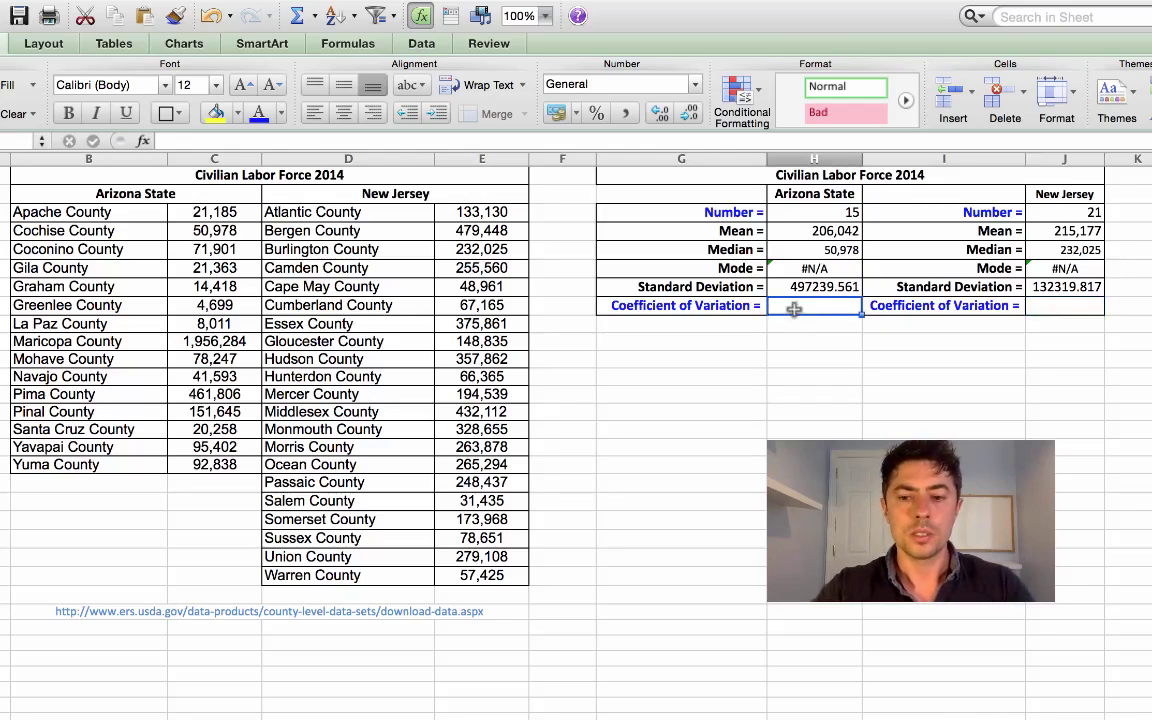
type("=(")
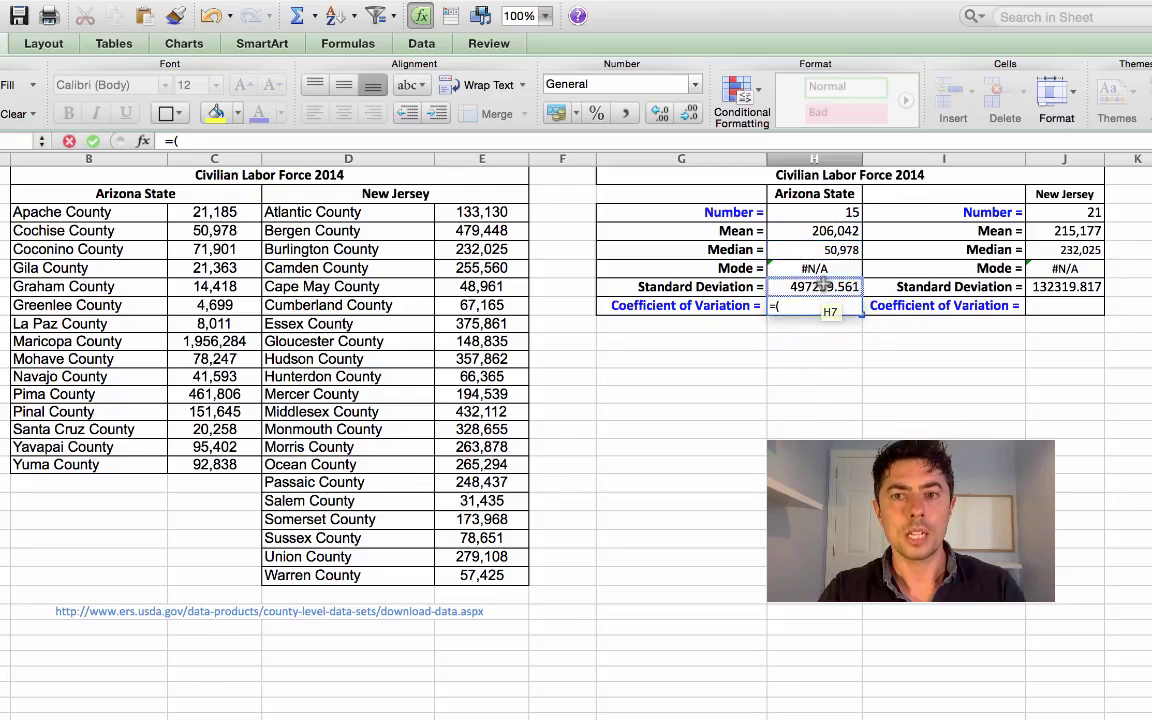
left_click(822, 287)
type("/")
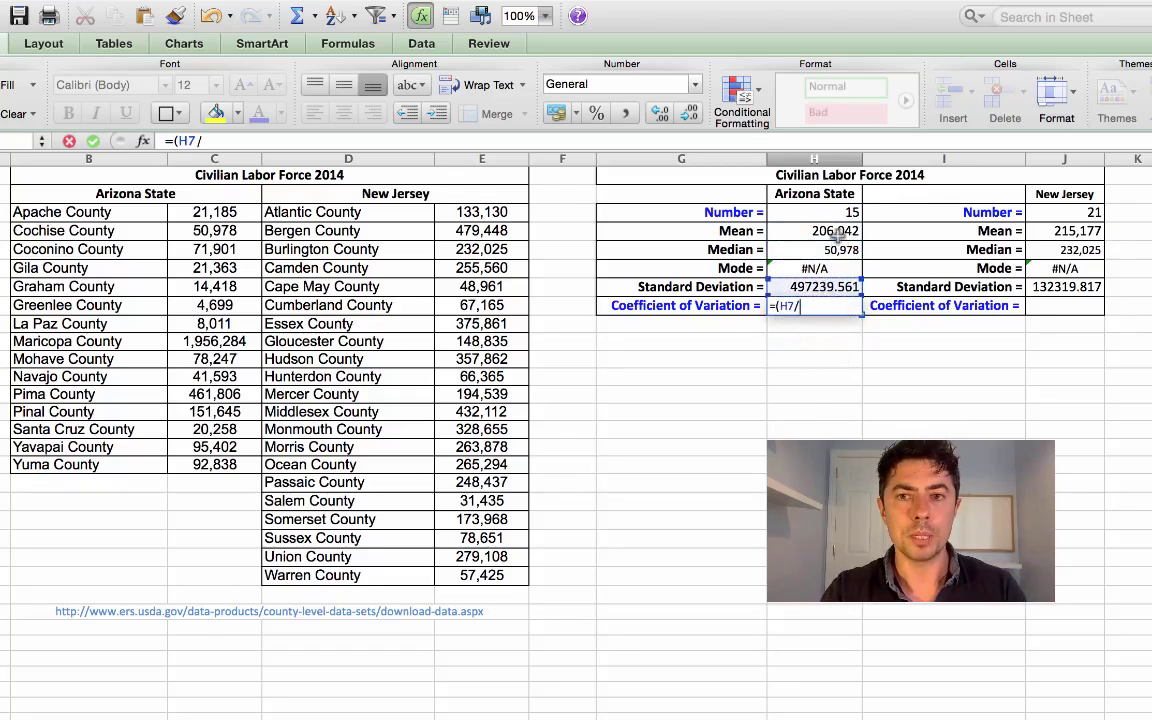
left_click(835, 230)
type(")")
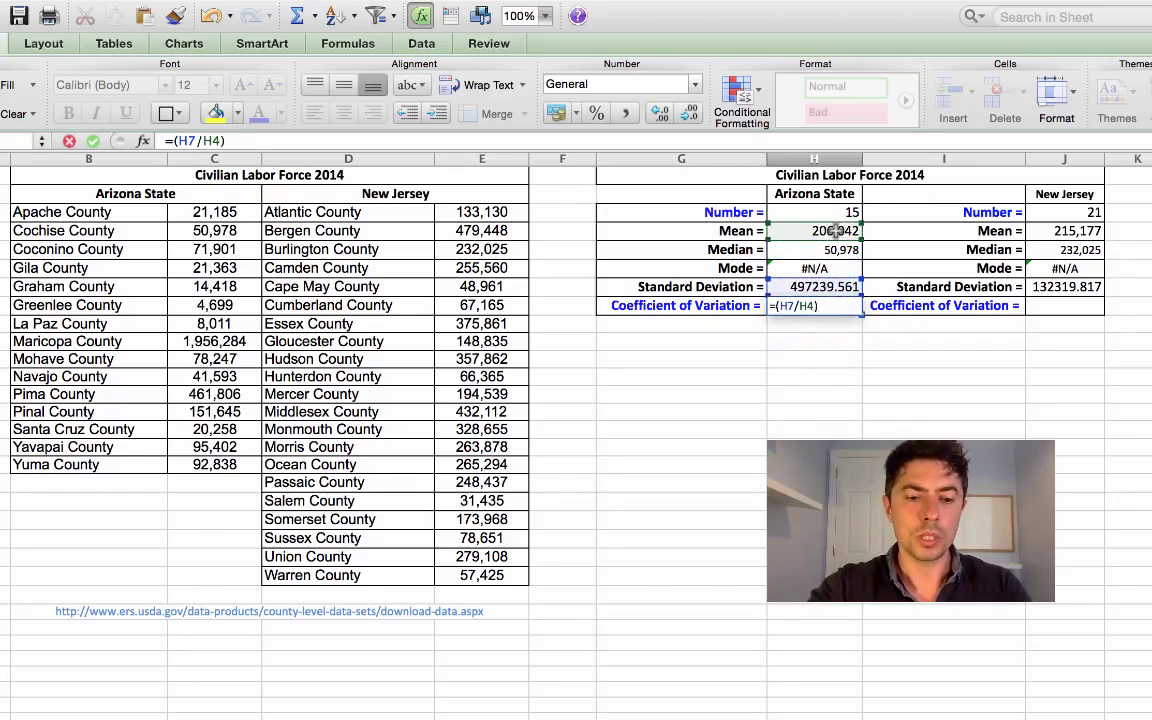
type("*100")
key("Return")
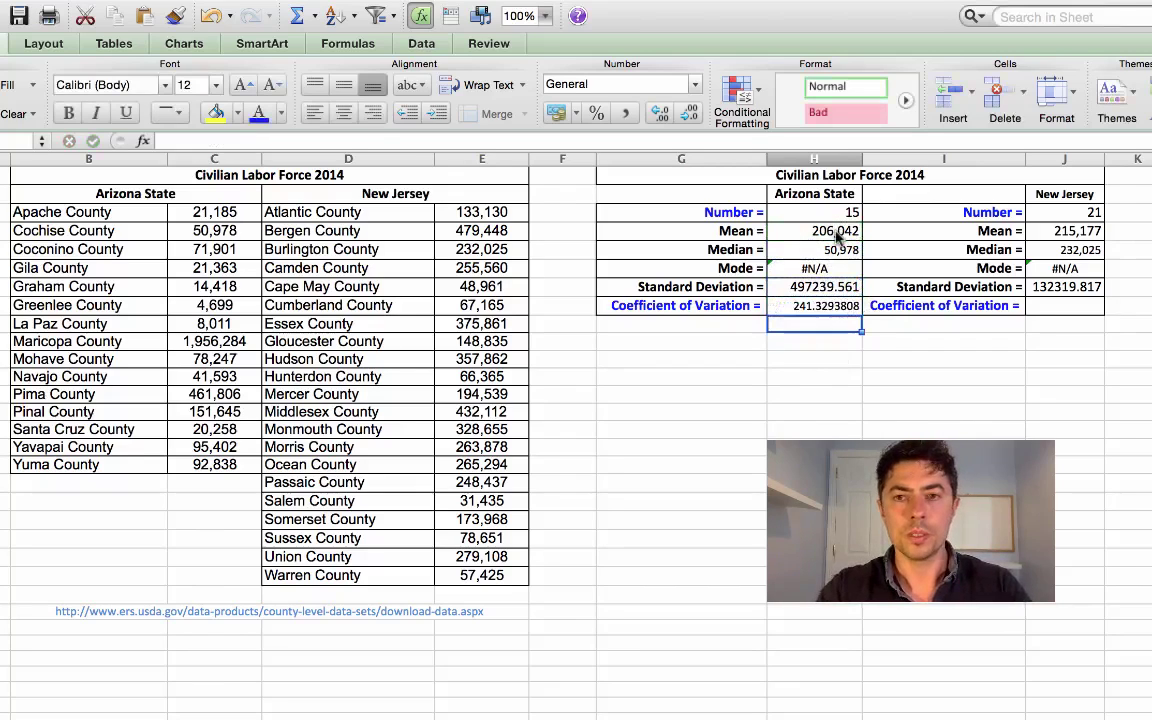
Calculate the New Jersey coefficient of variation in J8 with the formula =(J7/J4)*100.
left_click(1062, 306)
type("=(")
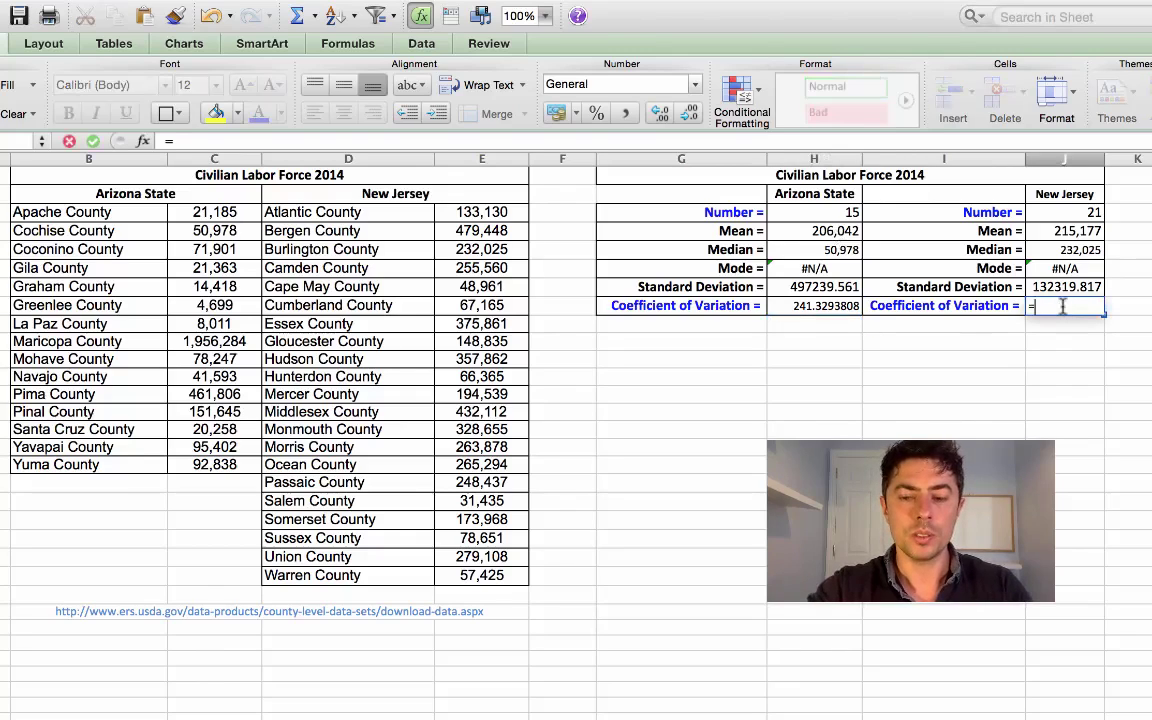
left_click(1082, 289)
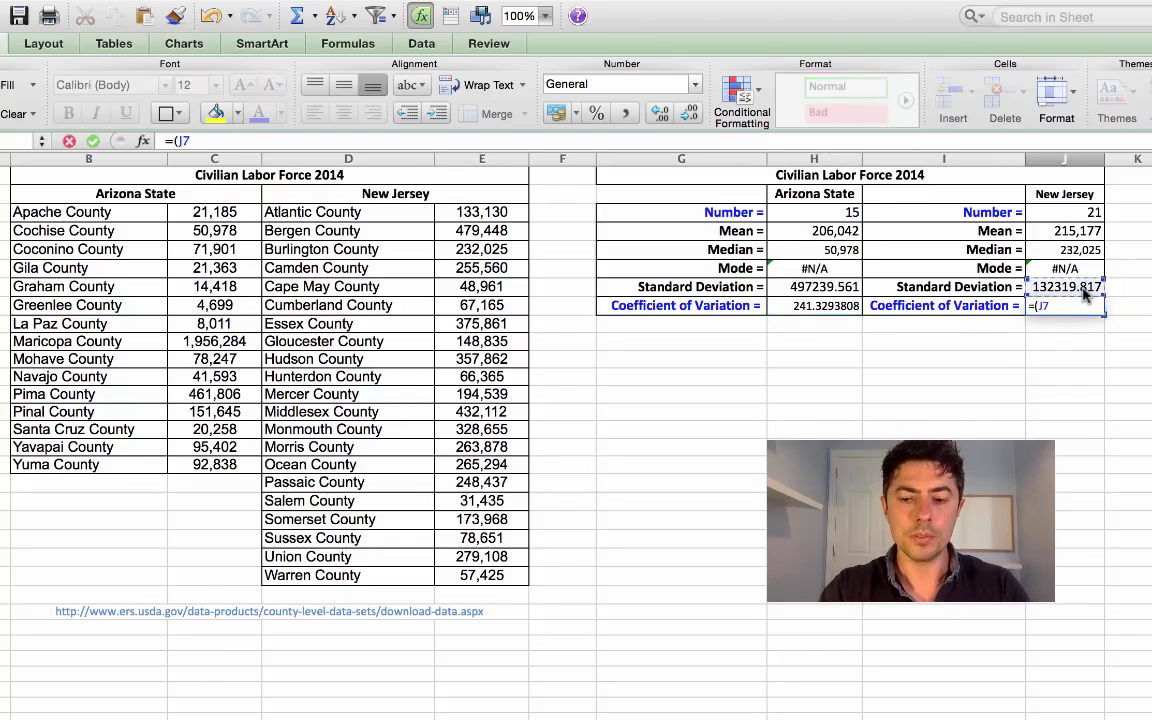
type("/")
left_click(1086, 232)
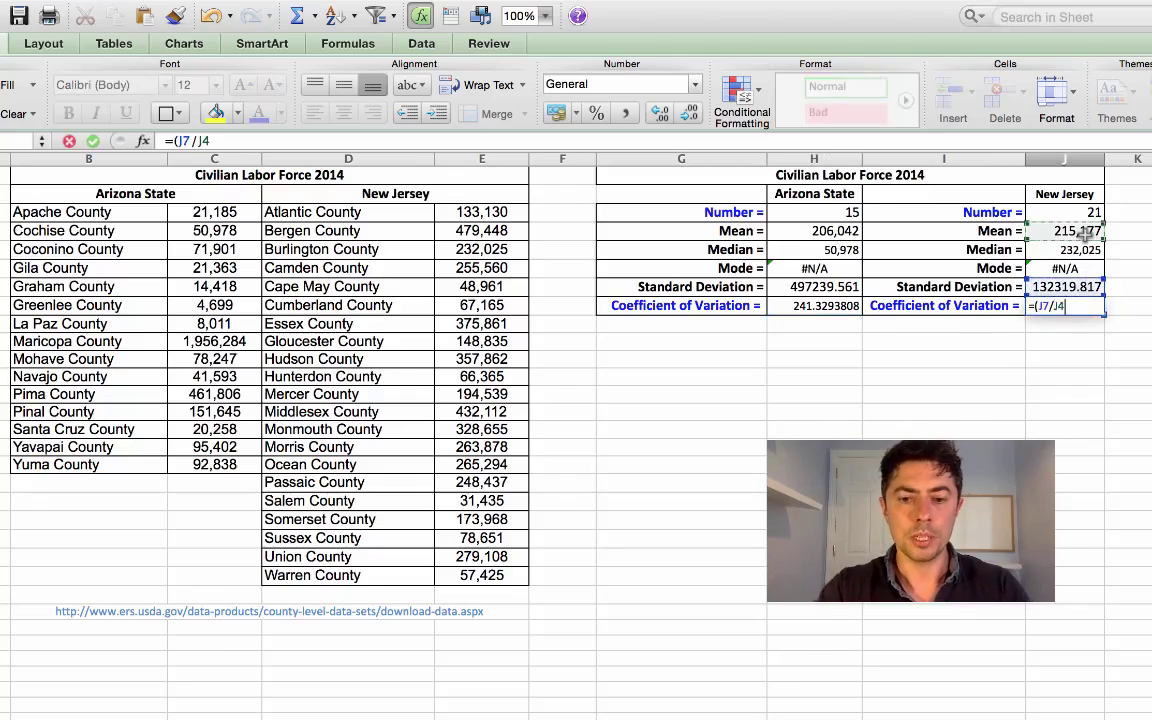
type(")")
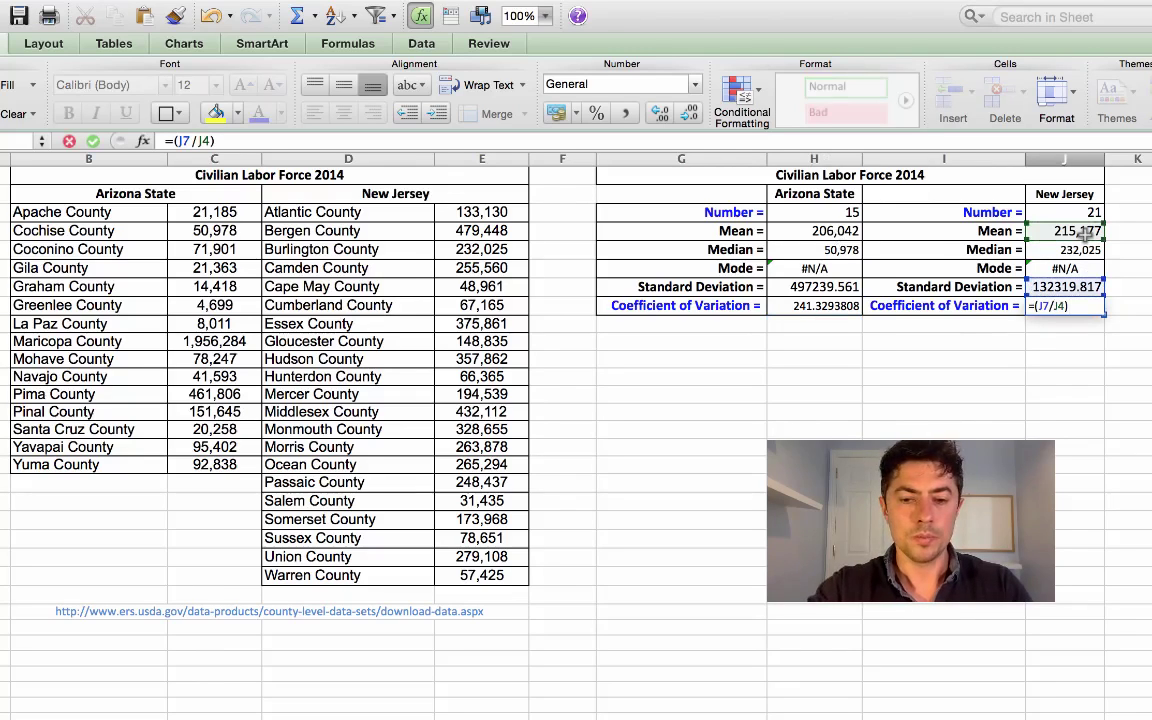
type("*1-")
key("BackSpace")
type("00")
key("Return")
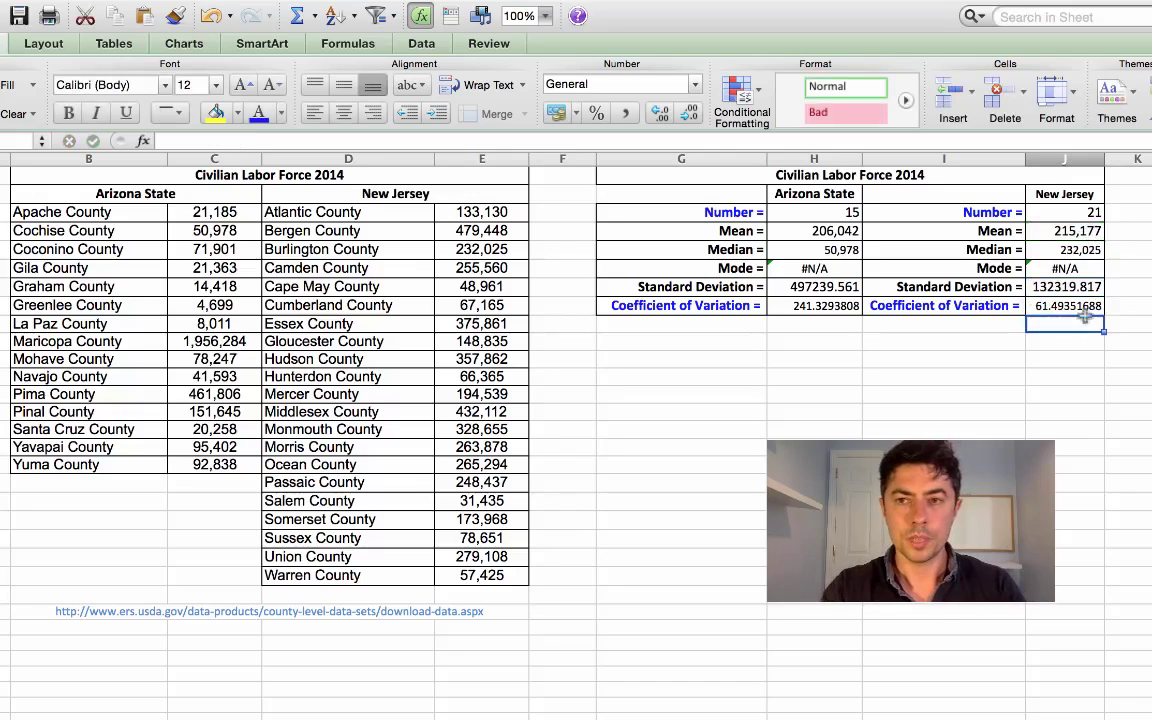